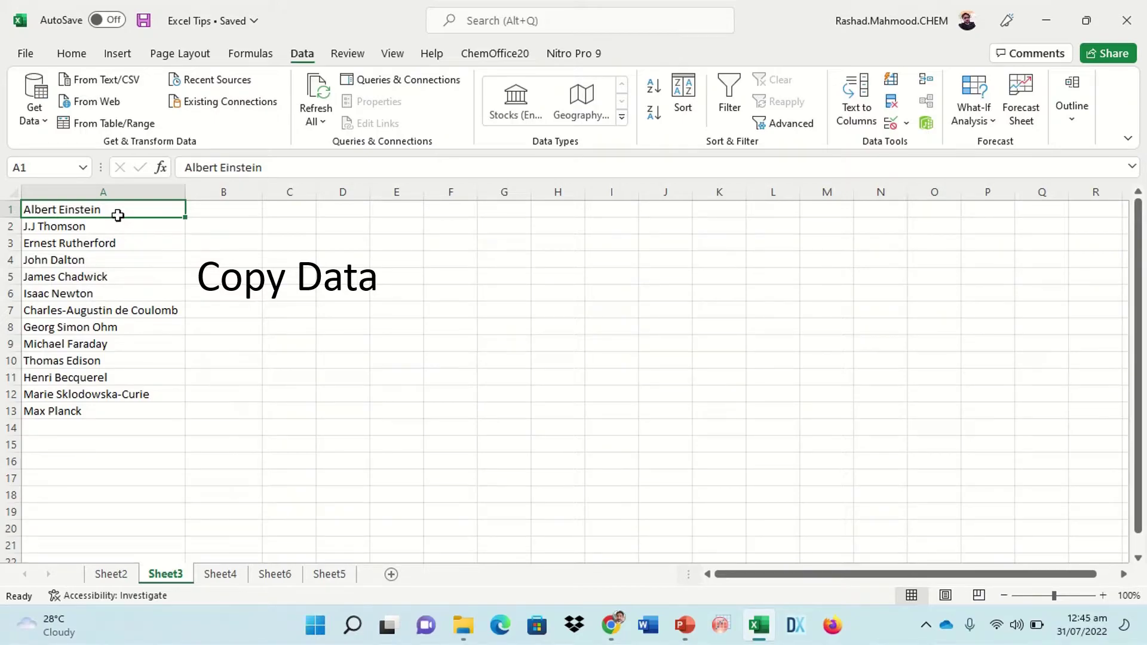
Copy the thirteen names in A1:A13 and launch Microsoft Word
key(shift+Down)
key(shift+Down)
key(shift+Down)
key(shift+Down)
key(shift+Down)
key(shift+Down)
key(shift+Down)
key(shift+Down)
key(shift+Down)
key(shift+Down)
key(shift+Down)
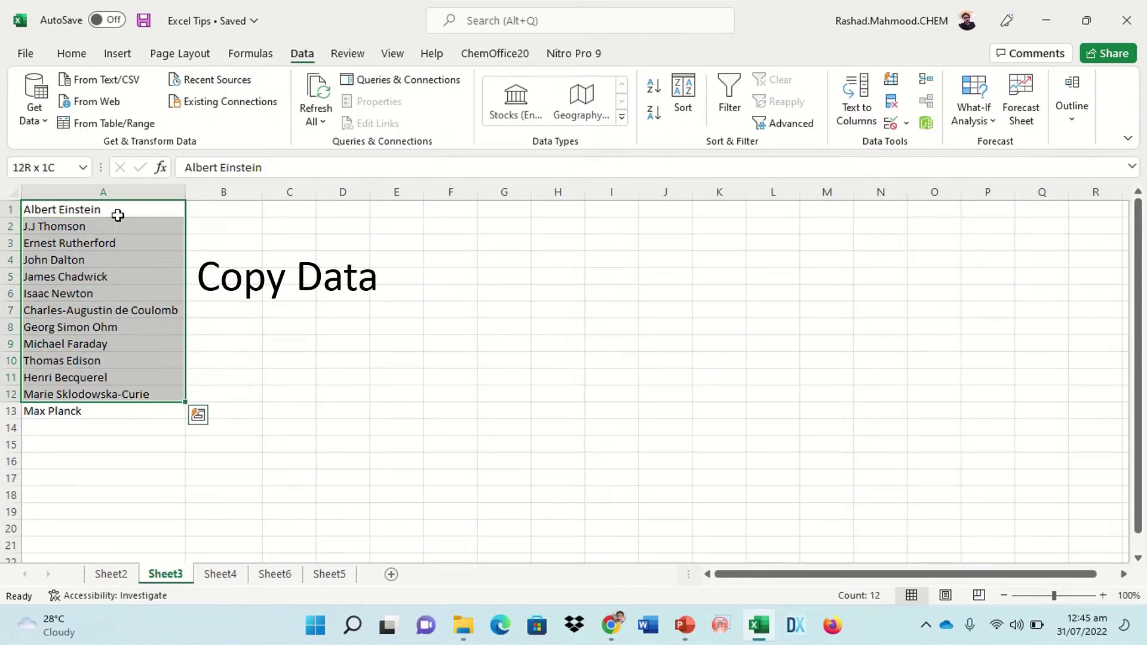
key(shift+Down)
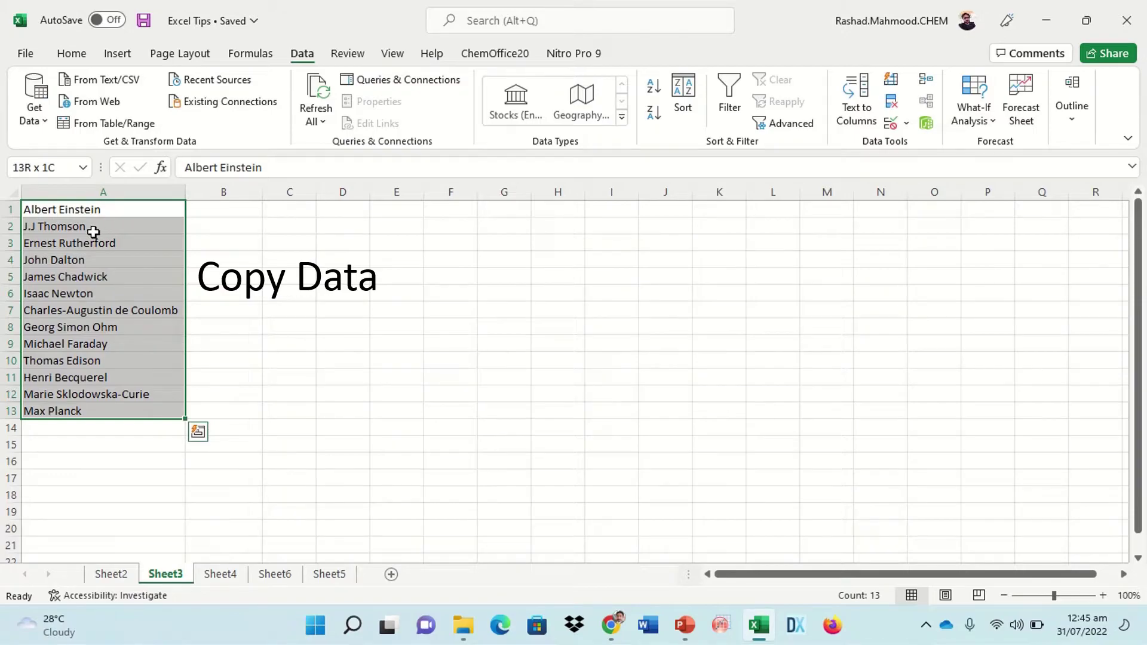
right_click(94, 233)
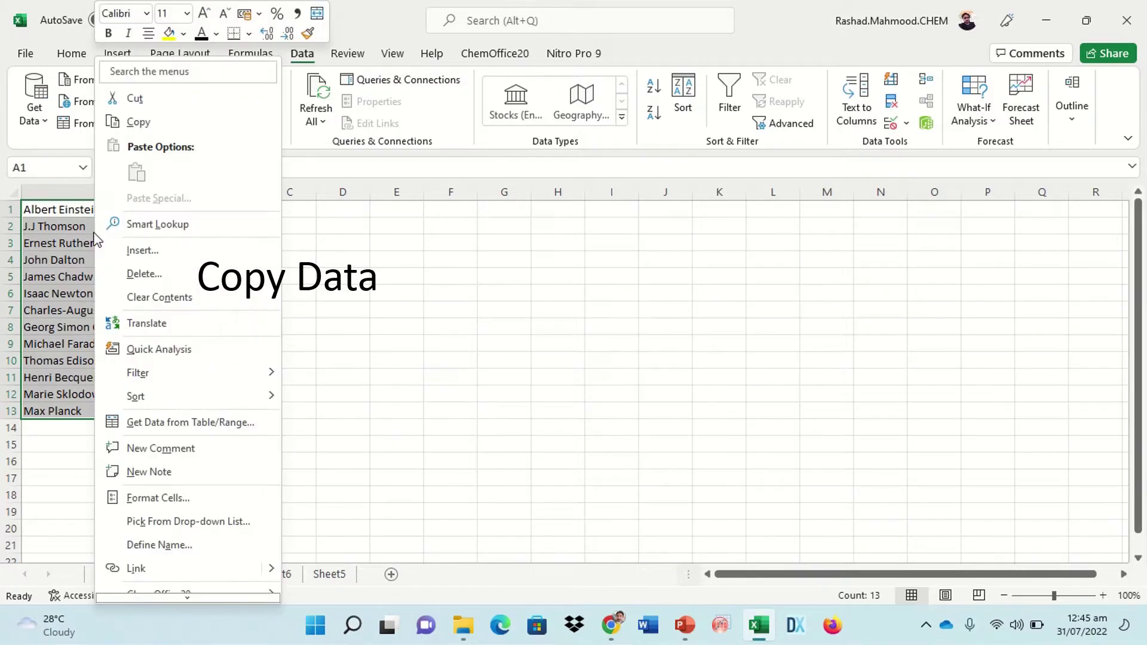
click(157, 121)
click(648, 624)
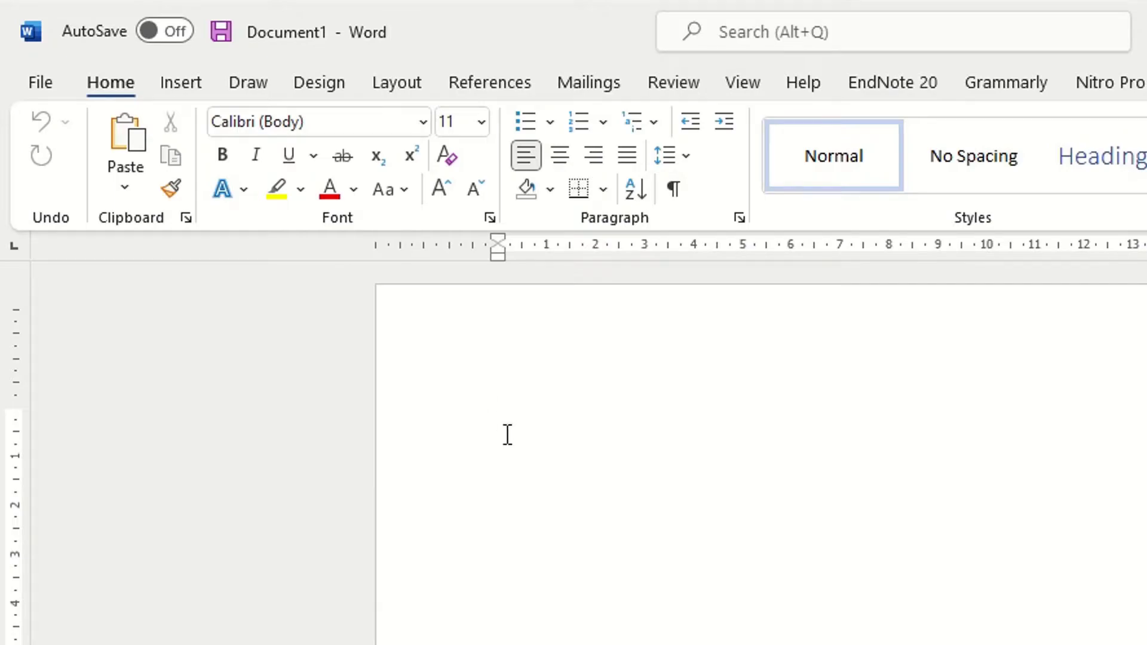
Paste the names into the blank Word document as plain text, one per line
right_click(506, 435)
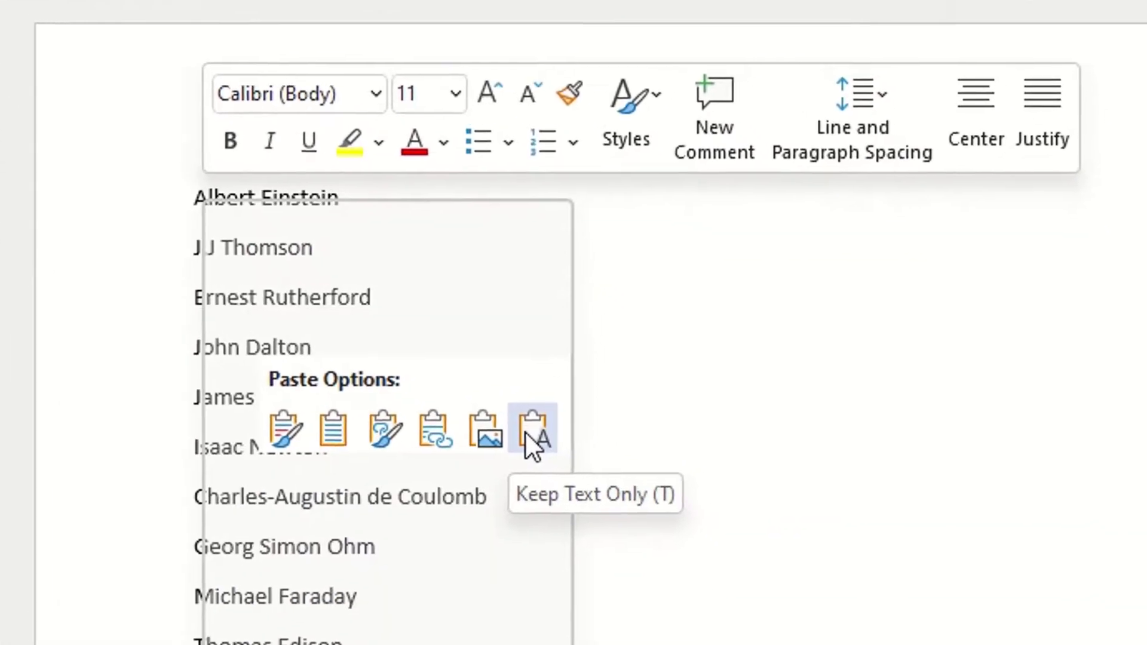
click(515, 424)
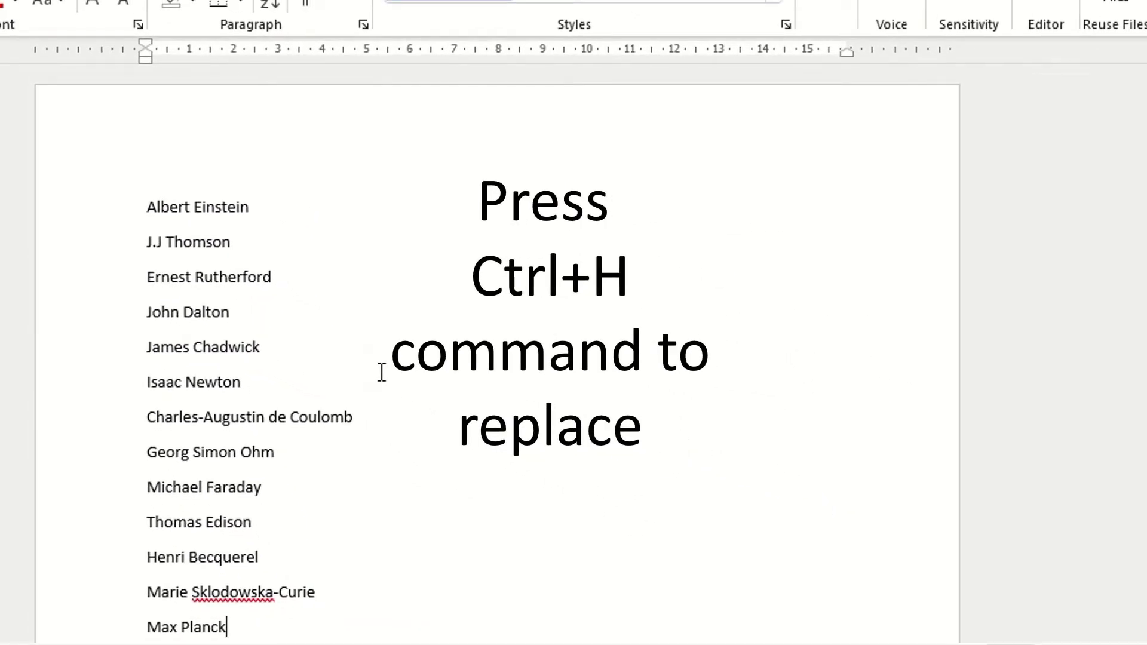
Replace all 13 paragraph breaks (^p) with ', ' so the names form one comma list
key(ctrl+h)
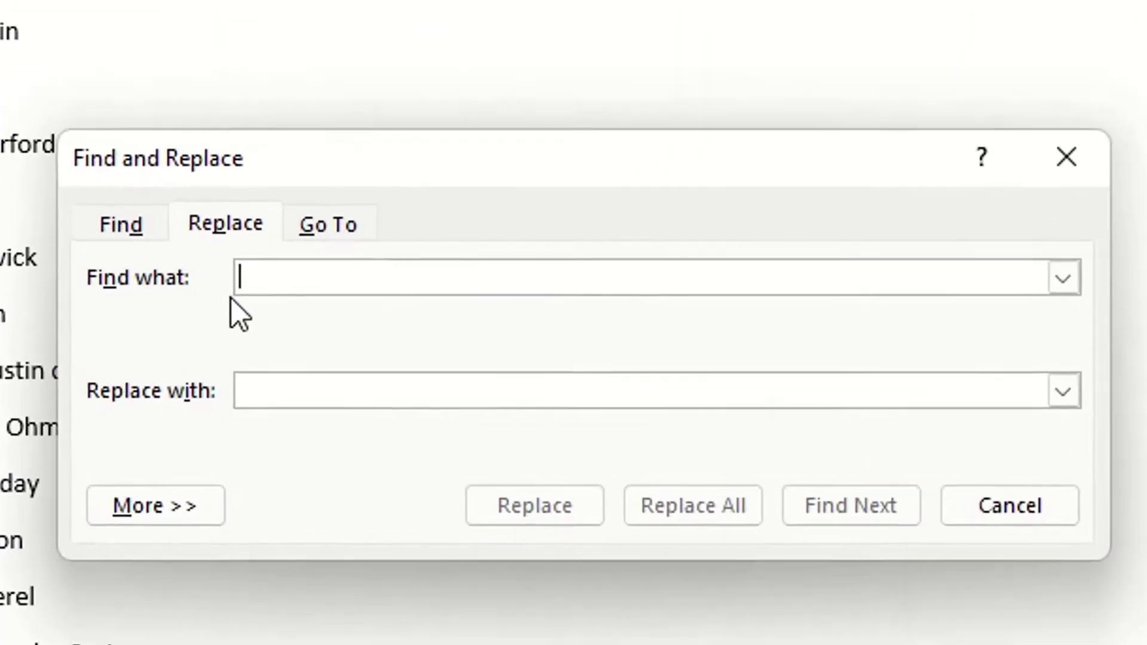
text(^)
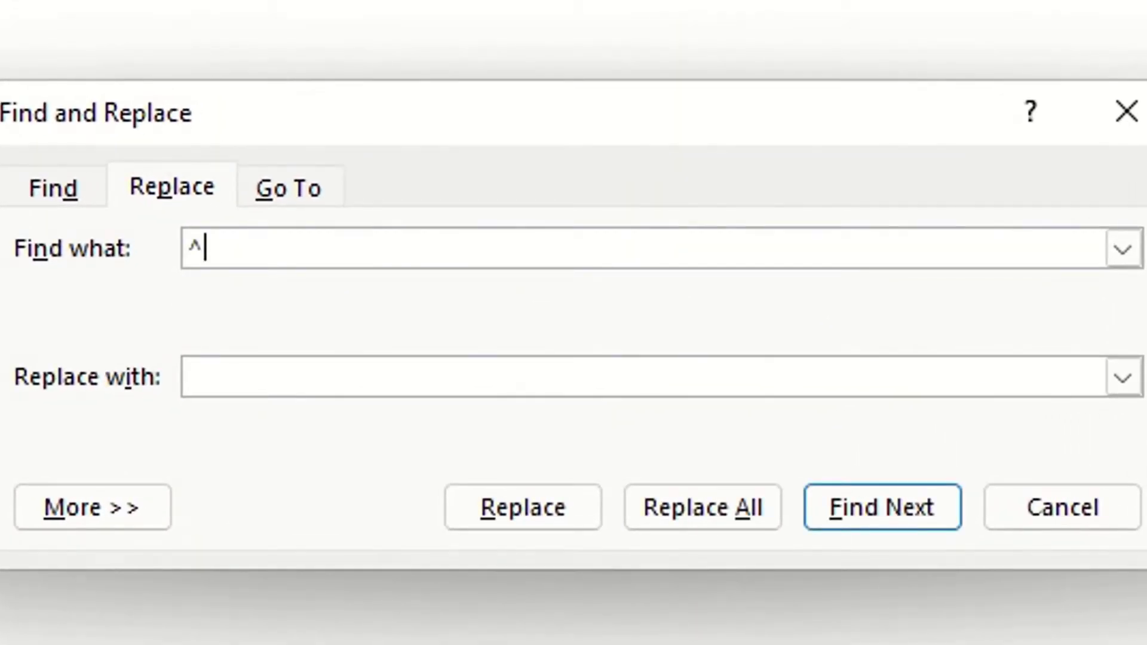
text(p)
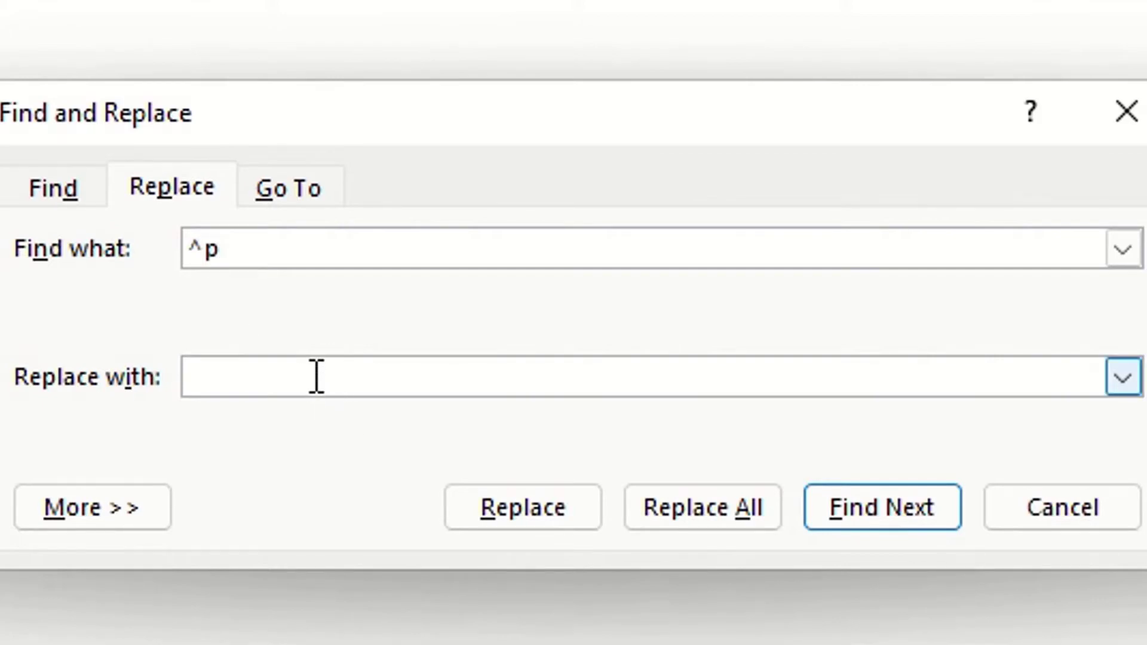
click(317, 376)
text(,)
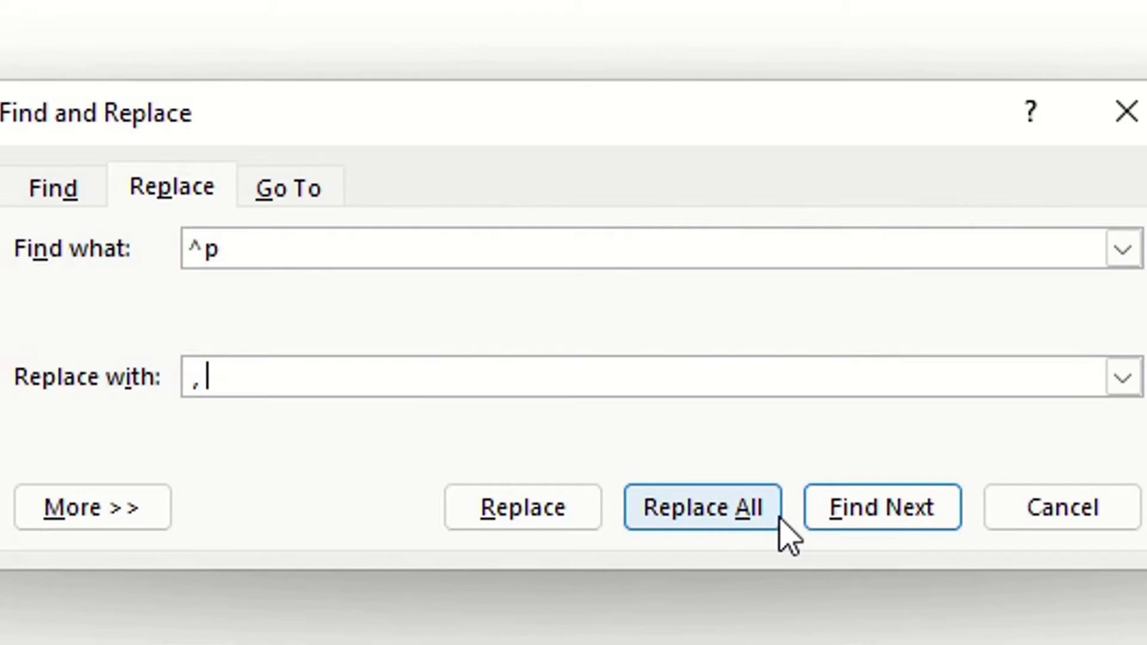
click(731, 523)
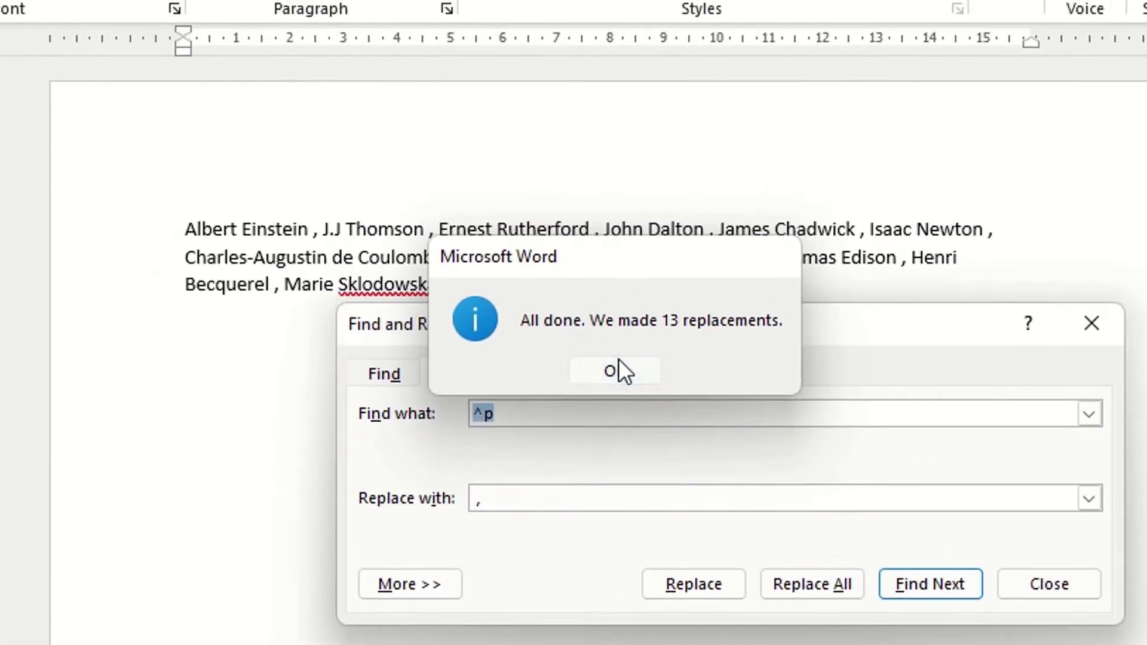
click(442, 218)
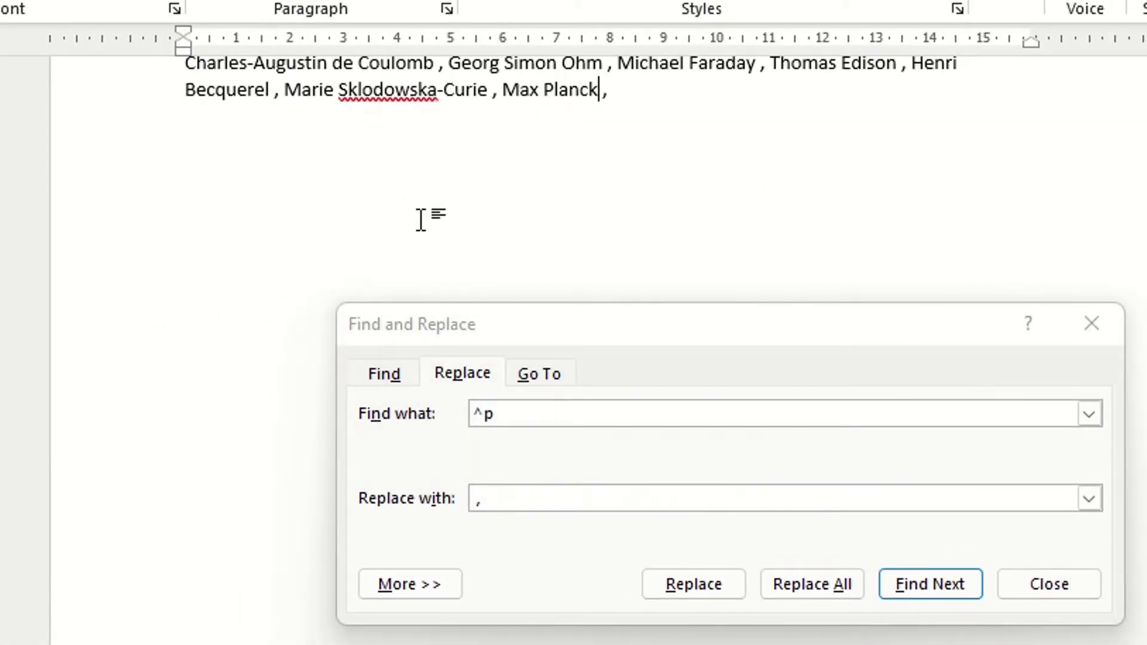
Select the whole comma-separated name list and return to Excel
scroll(421, 219, up, 1)
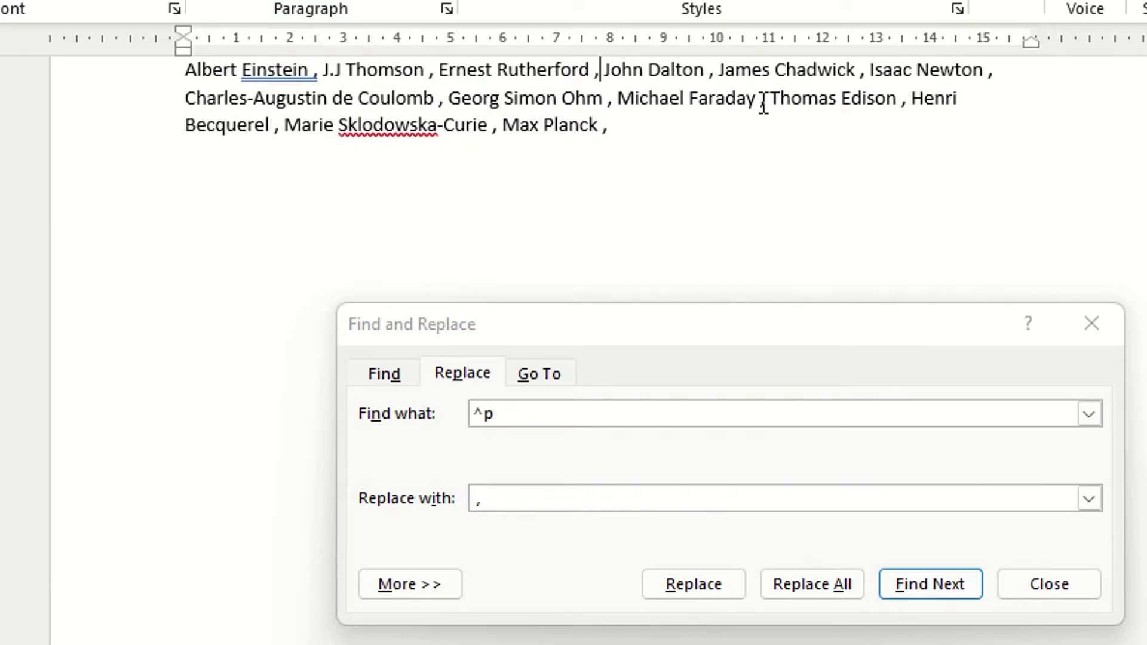
drag(634, 128, 147, 74)
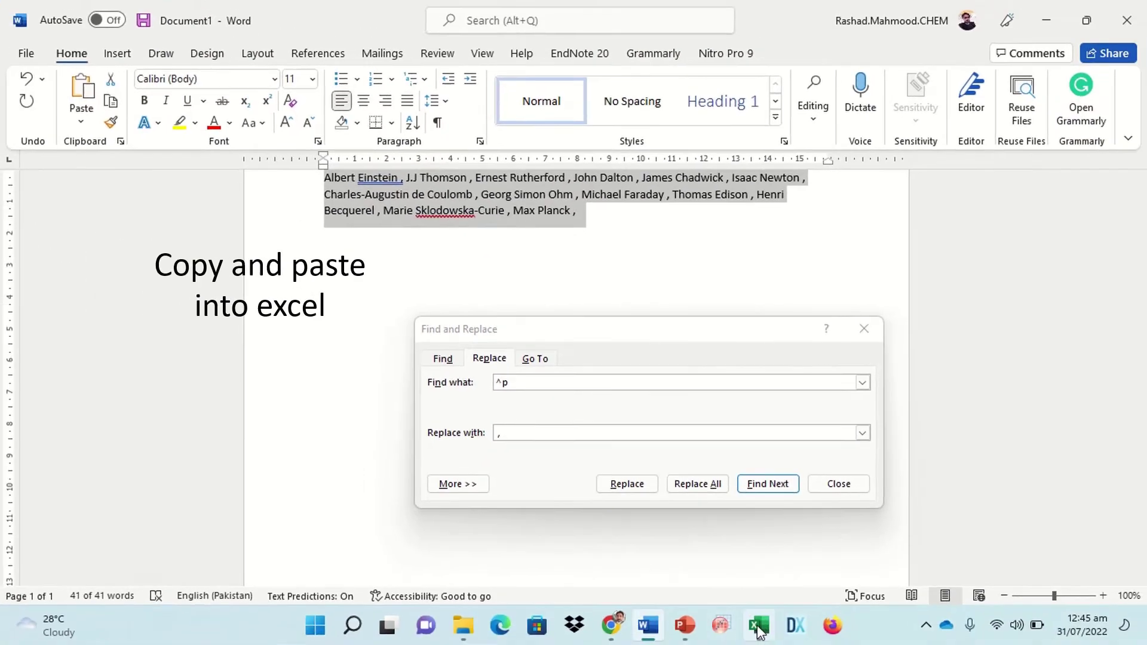
click(758, 626)
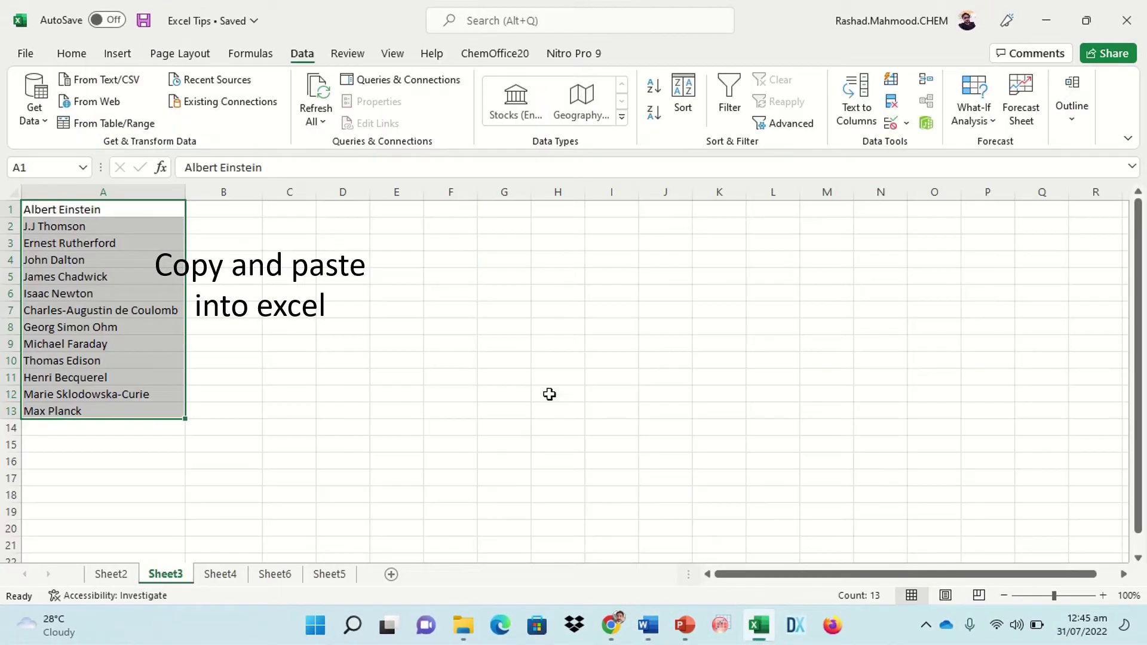
click(297, 227)
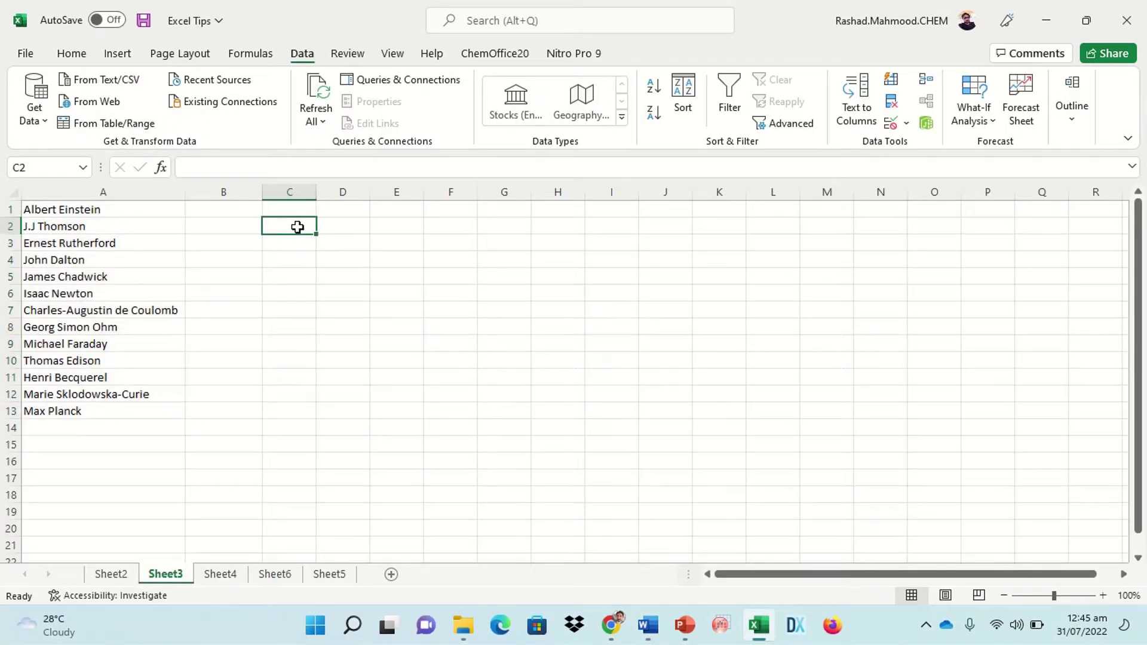
key(ctrl+v)
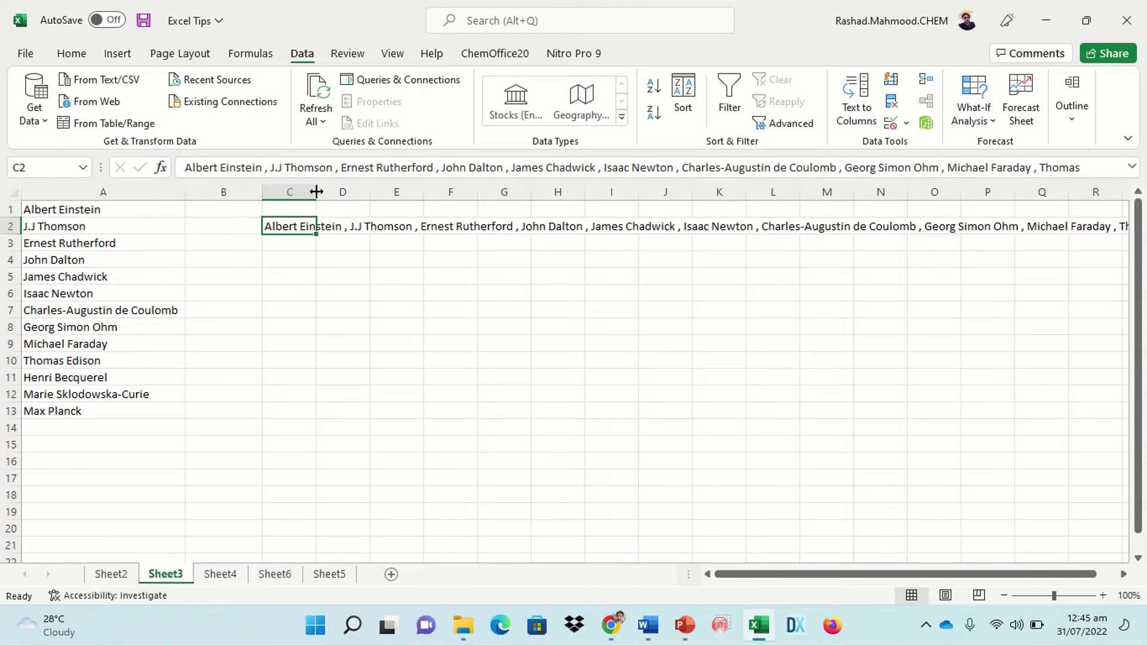
double_click(316, 192)
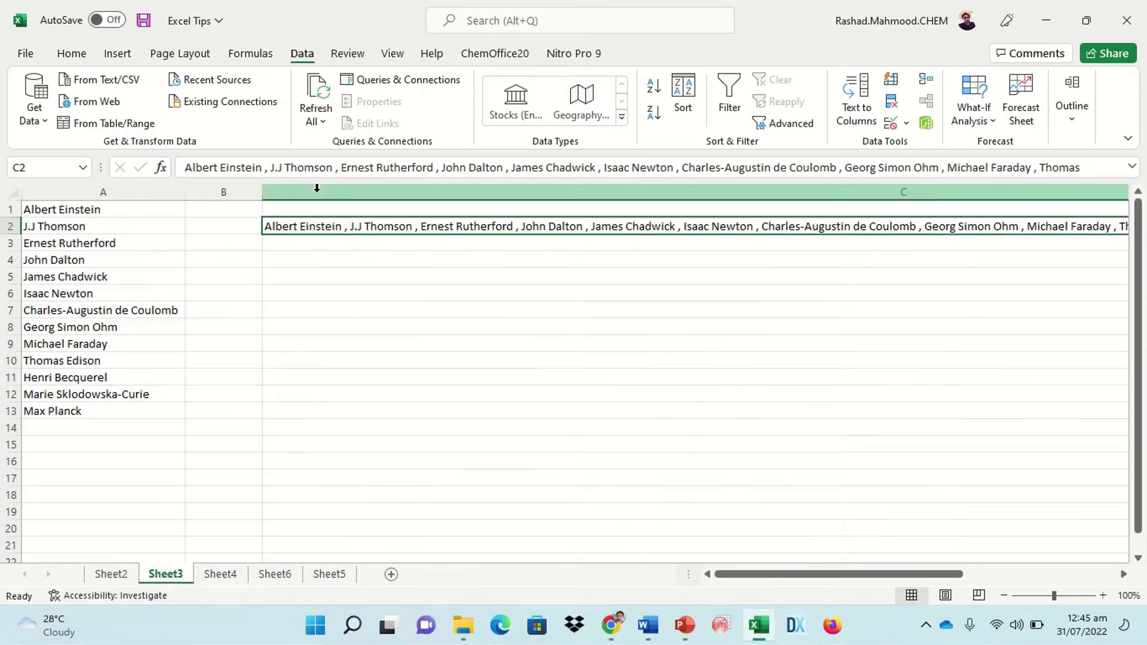
key(ctrl+z)
key(ctrl+z)
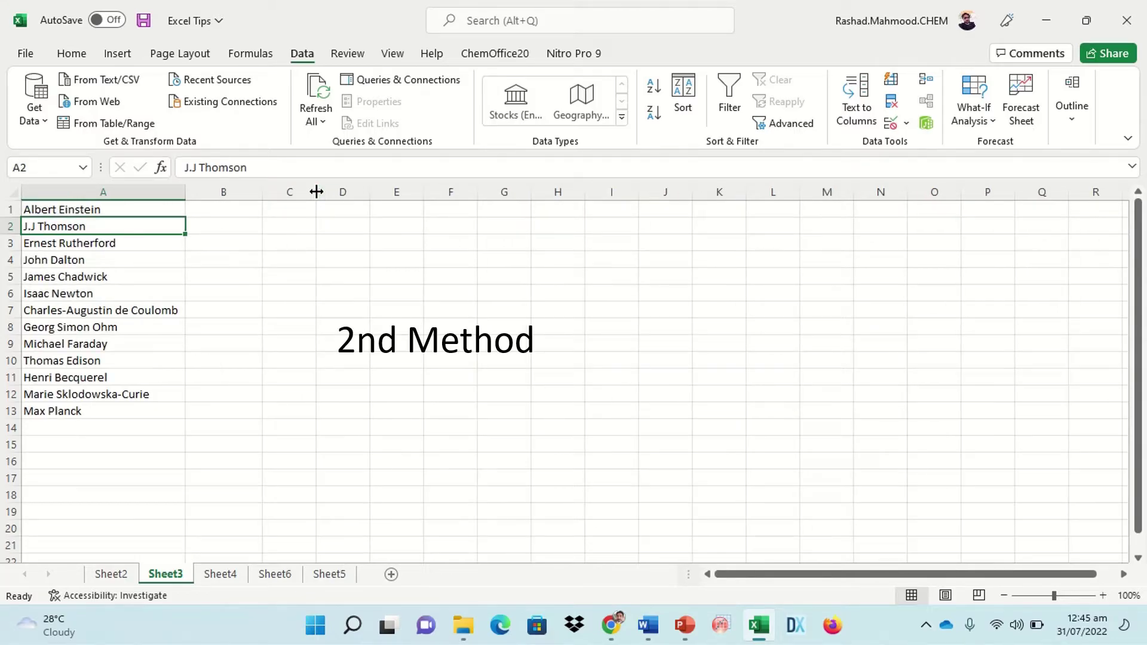
Enter =A1 in B1 so it shows Albert Einstein
click(233, 212)
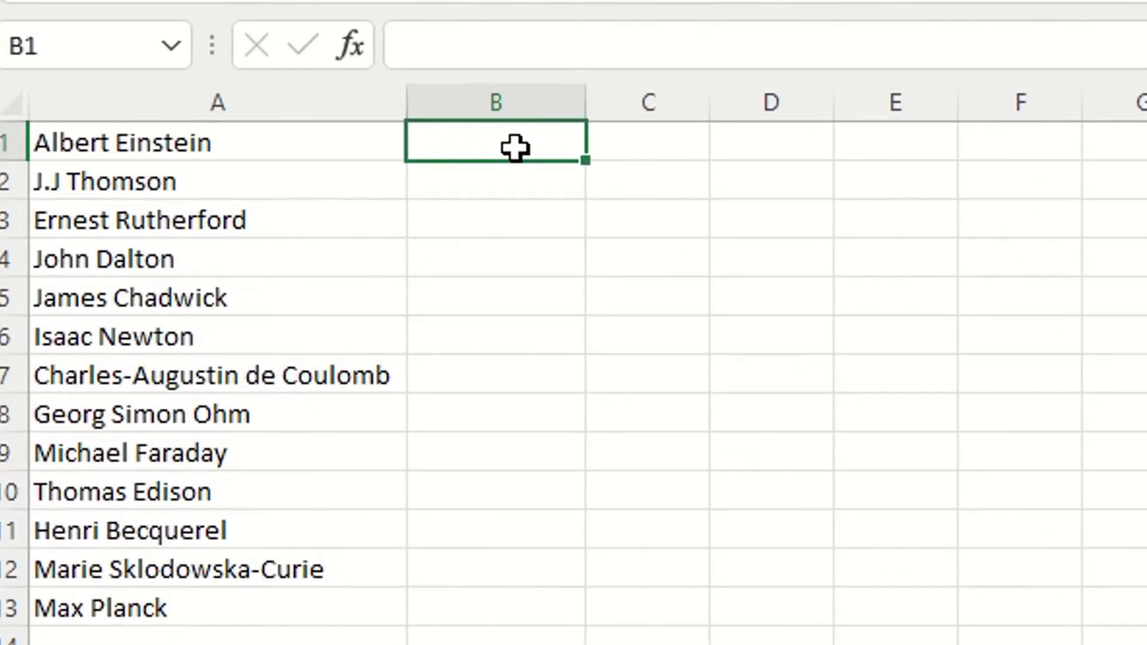
text(=)
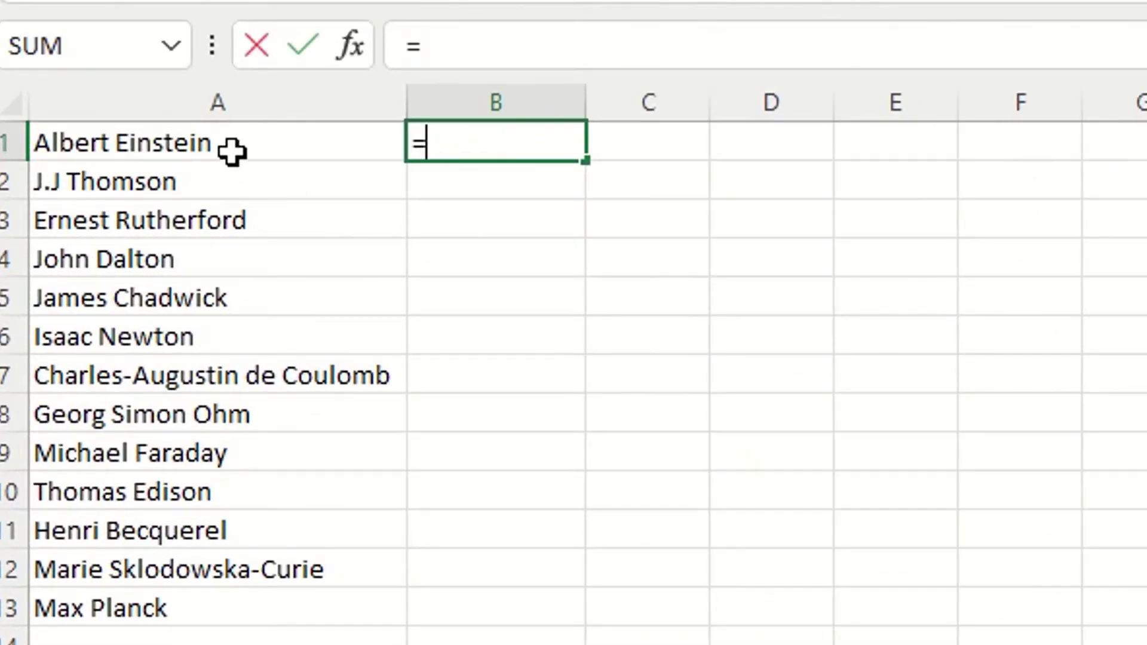
click(230, 147)
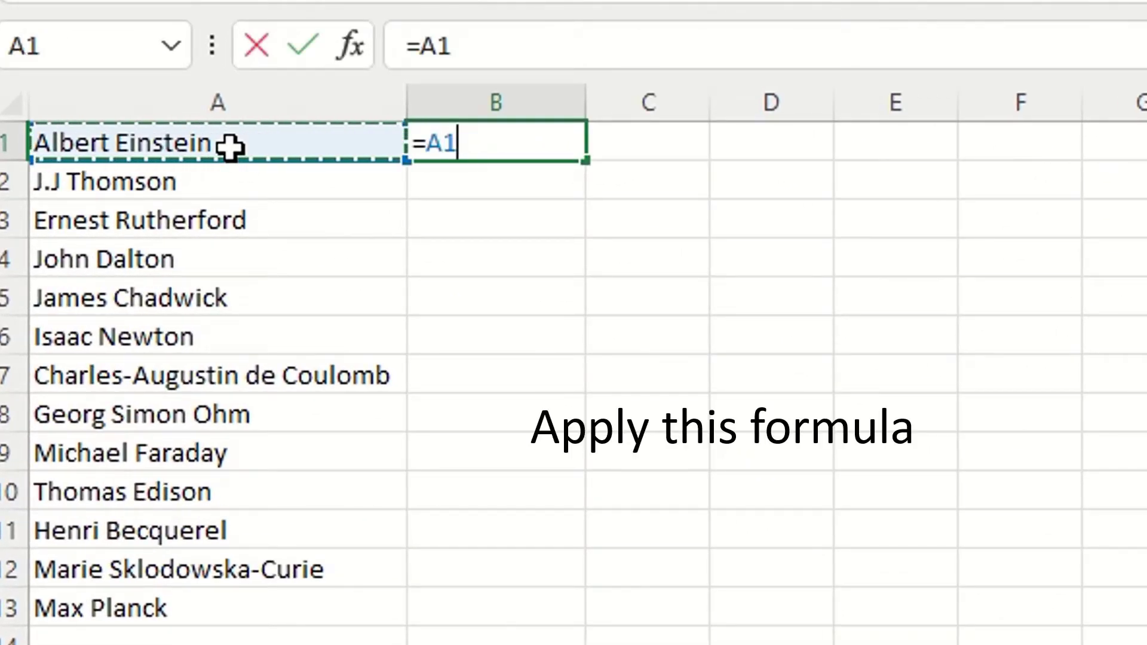
key(Return)
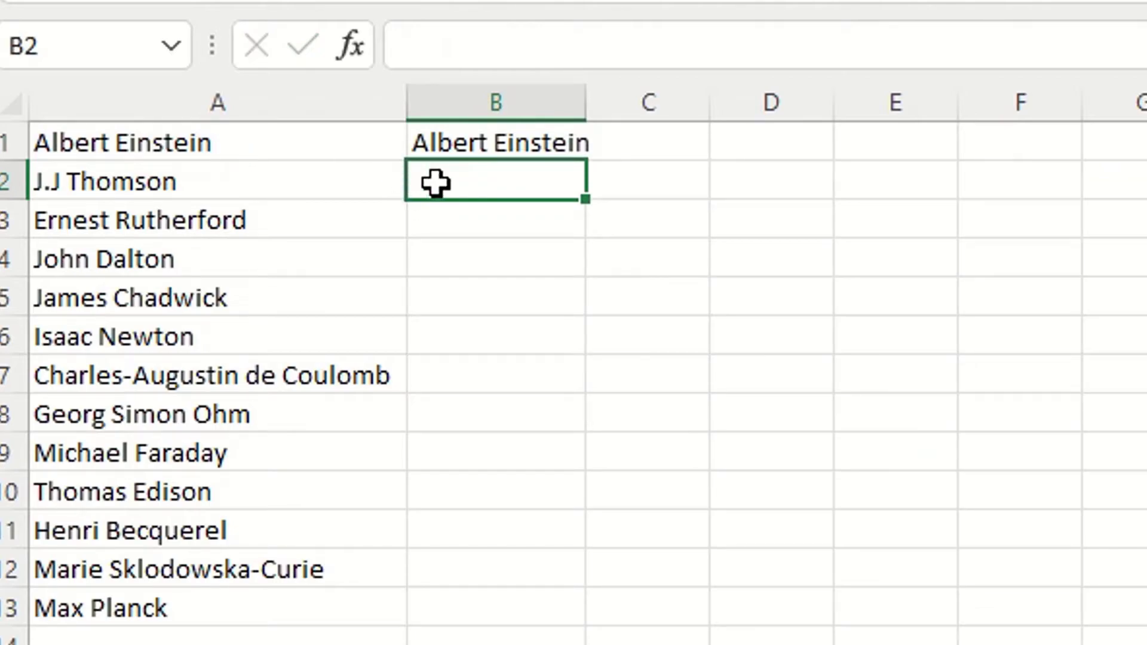
Enter =CONCATENATE(A2,",",B1) in B2 to join the second and first names
text(=)
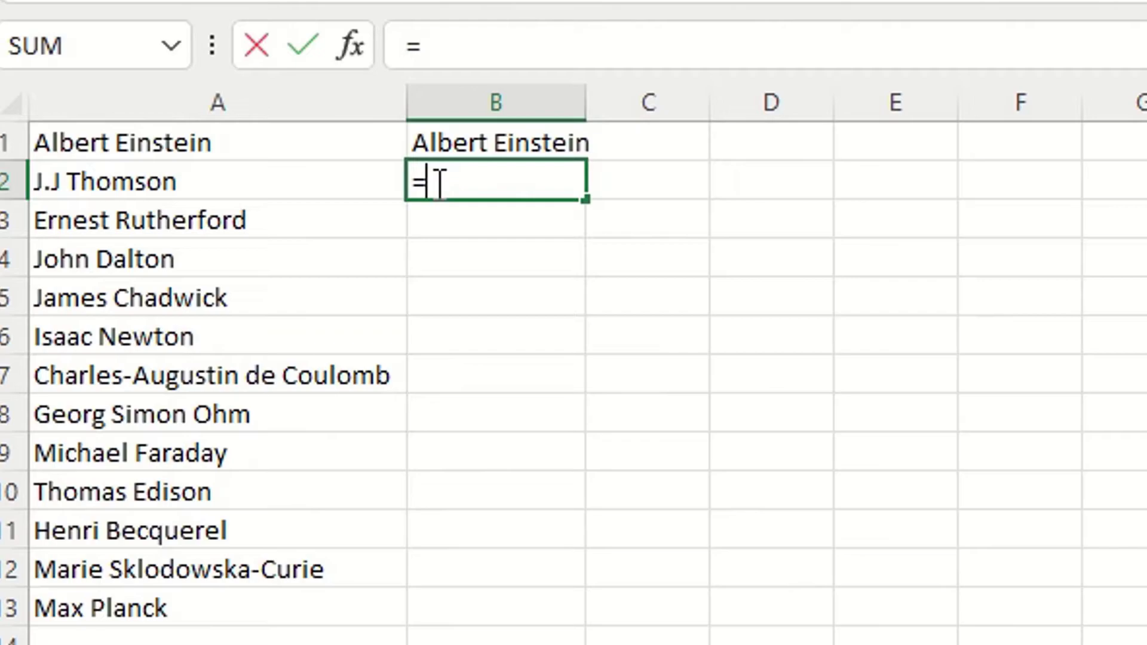
text(con)
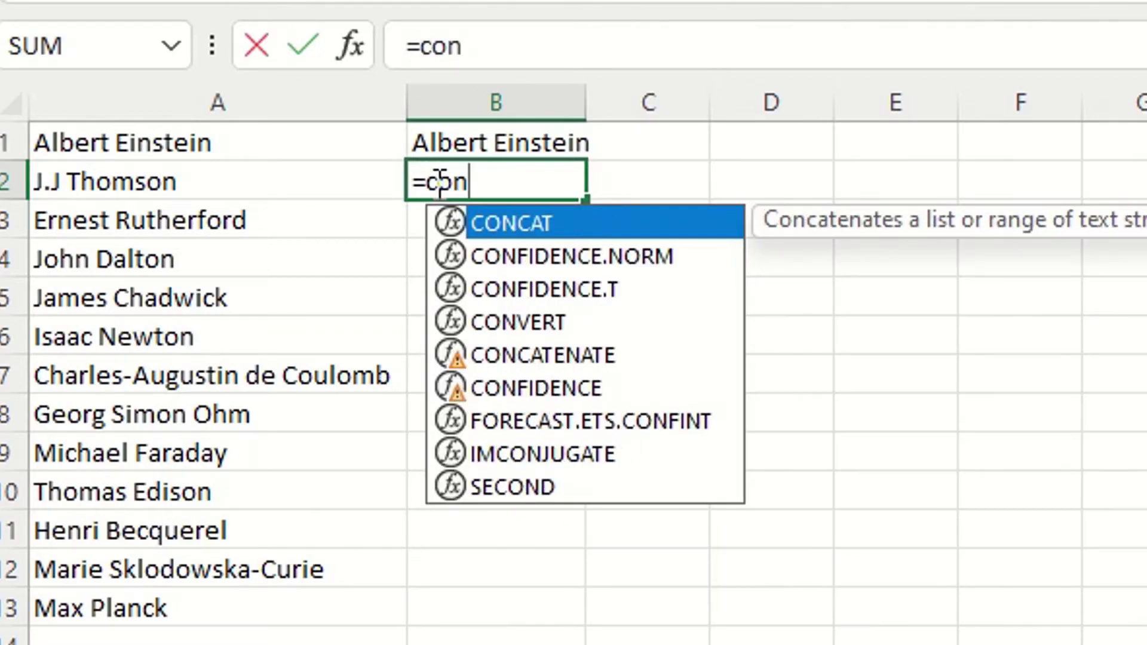
double_click(576, 357)
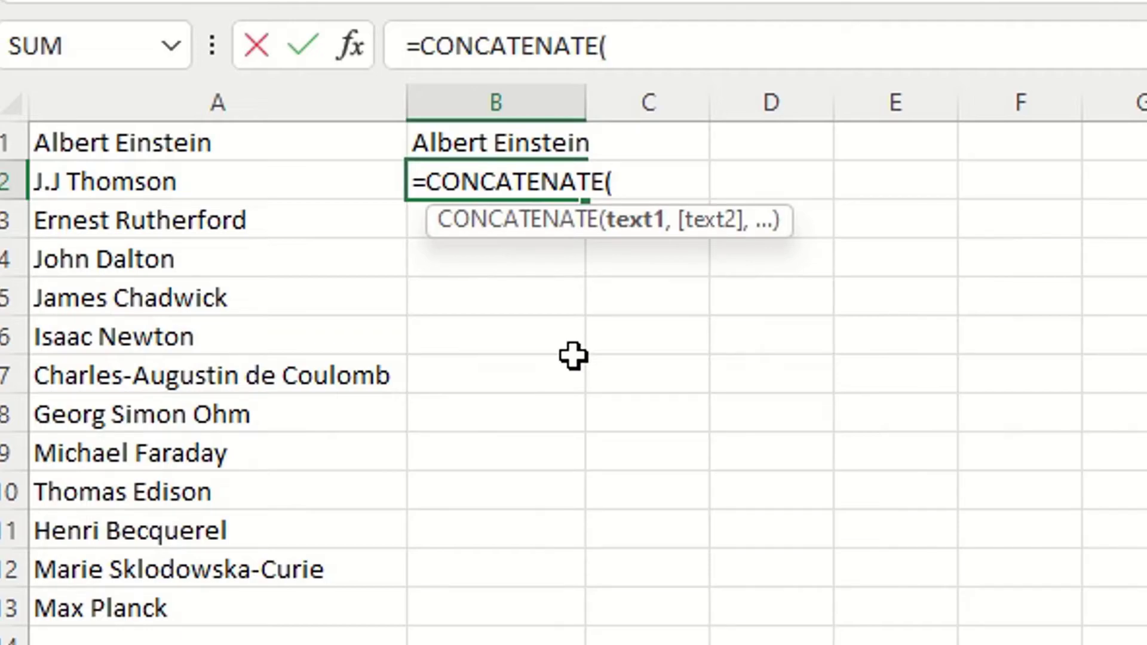
click(199, 180)
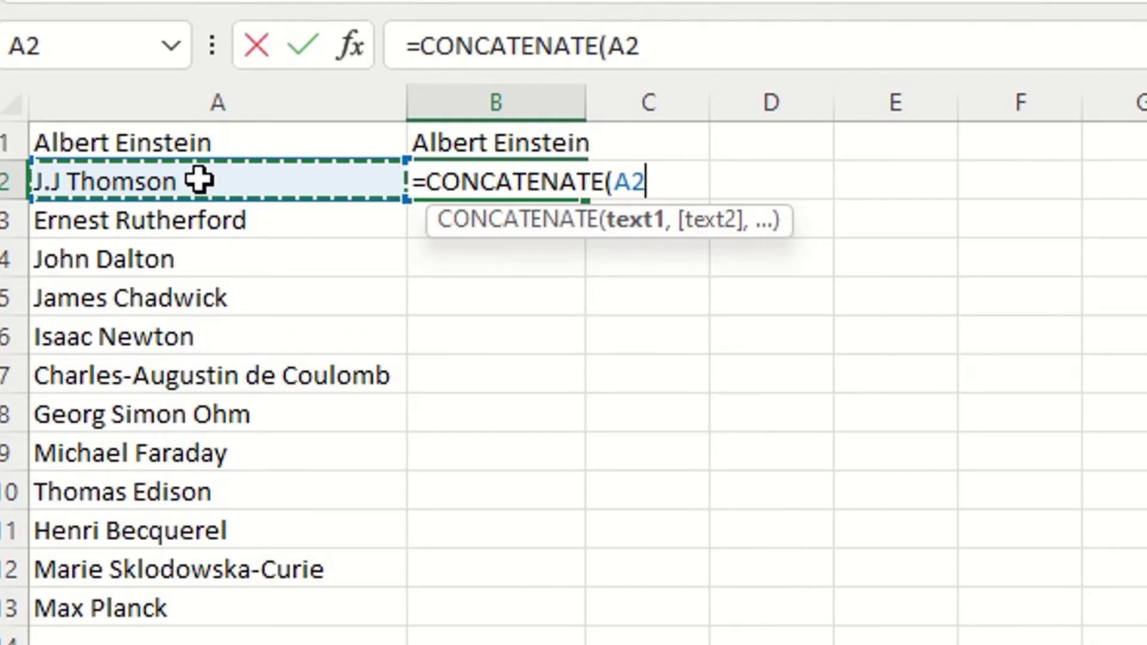
text(,)
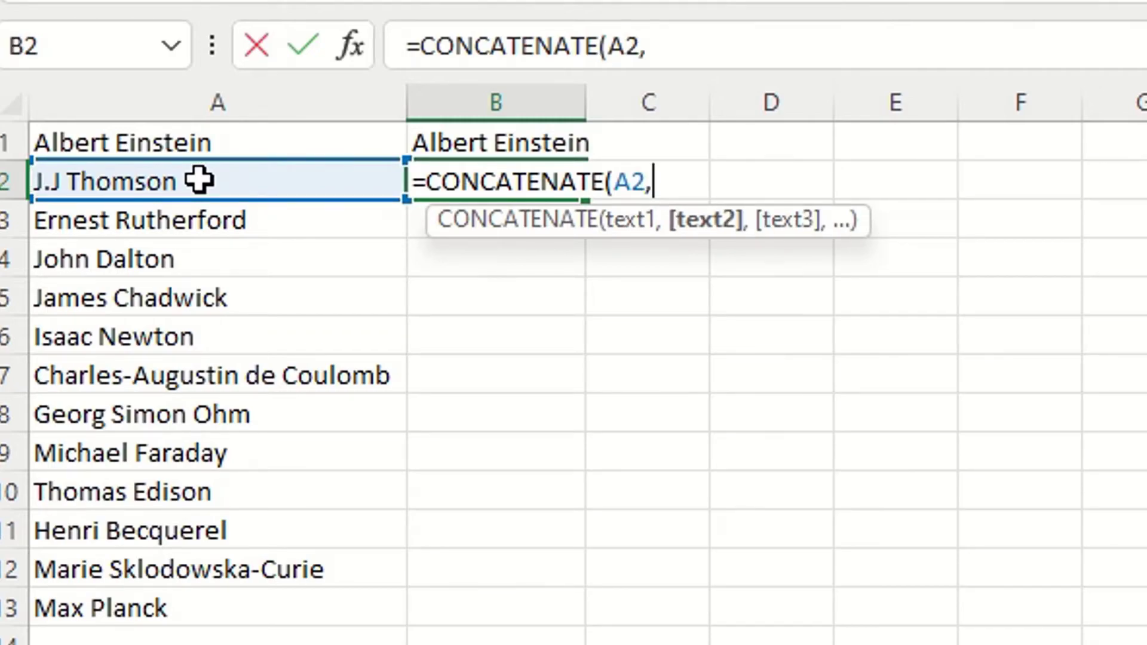
text(")
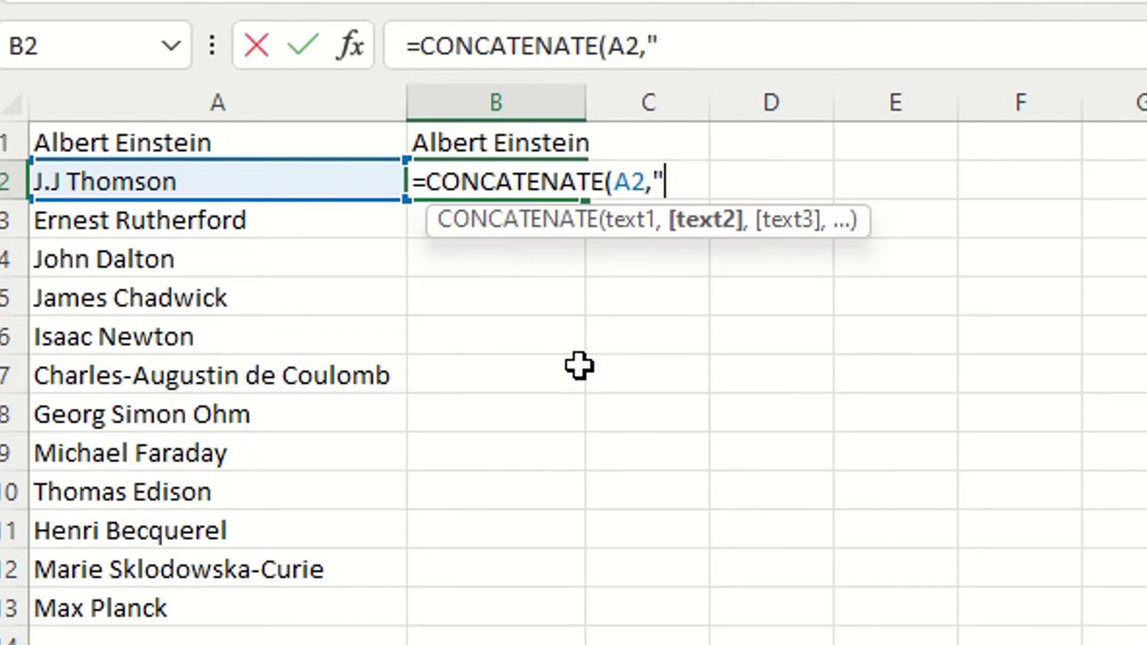
text(,")
text(,)
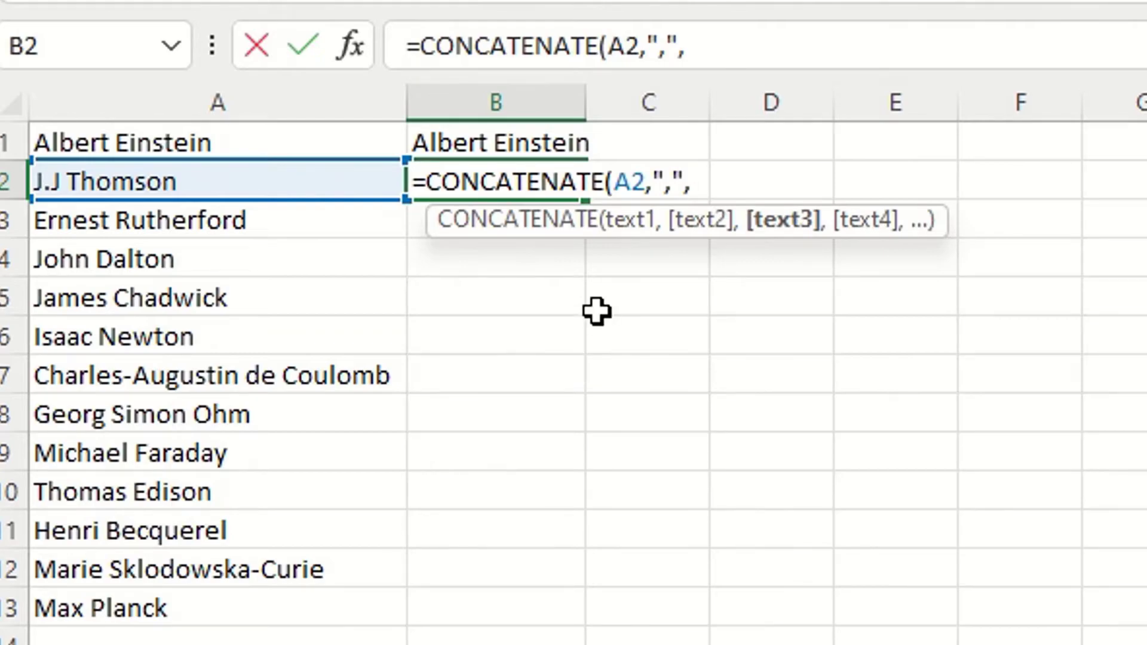
click(491, 142)
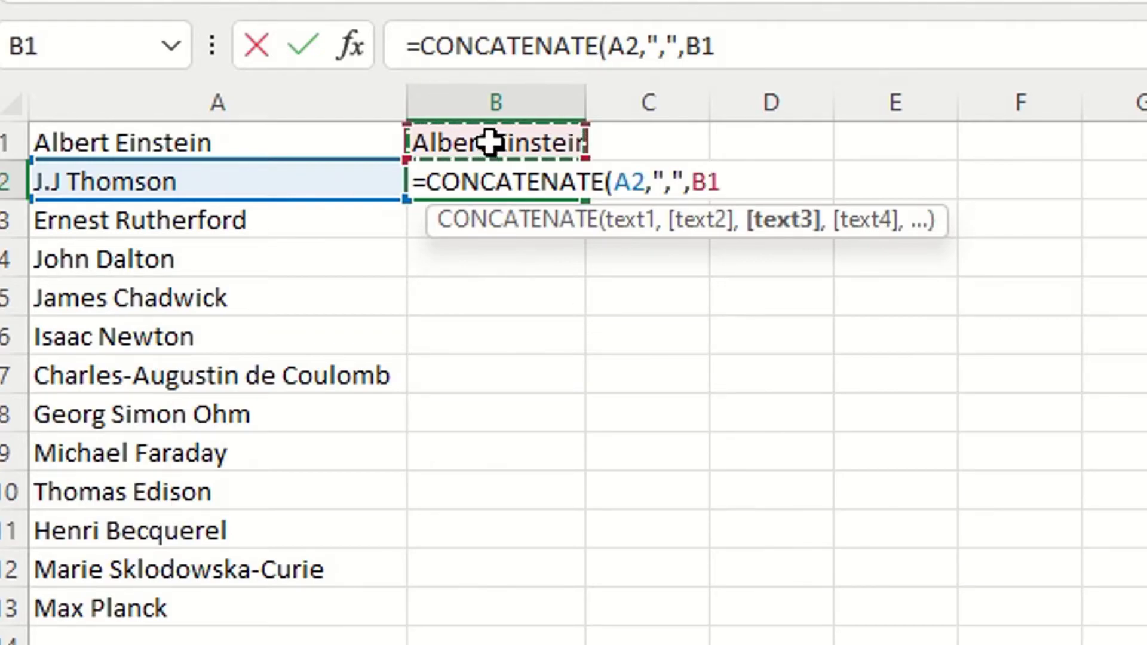
text())
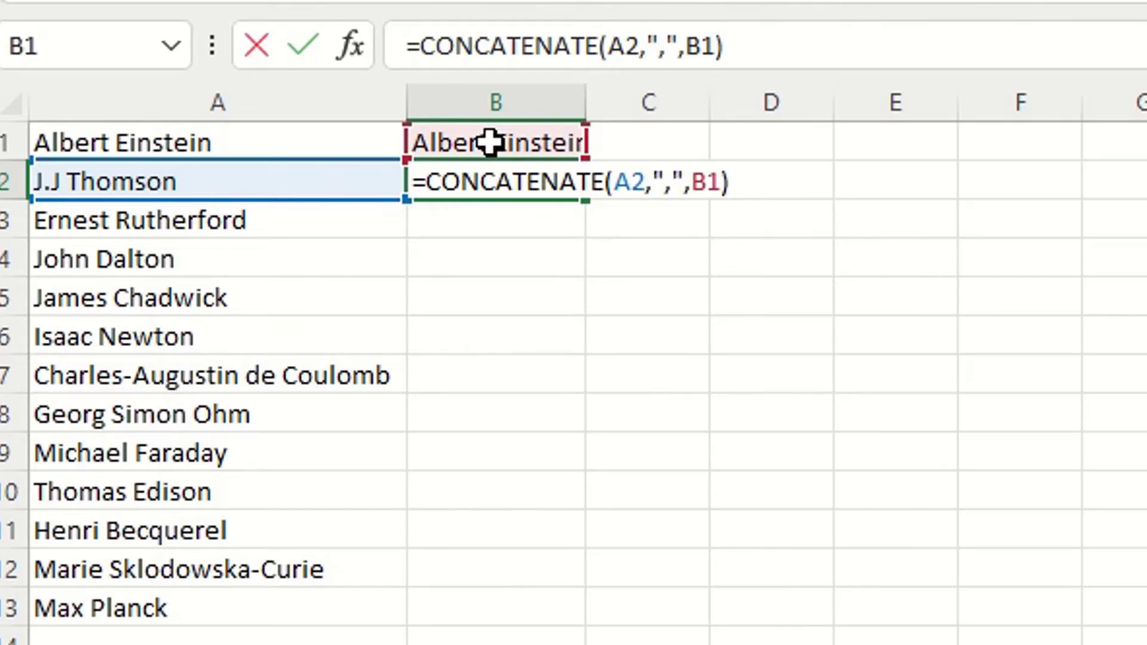
key(Return)
click(565, 184)
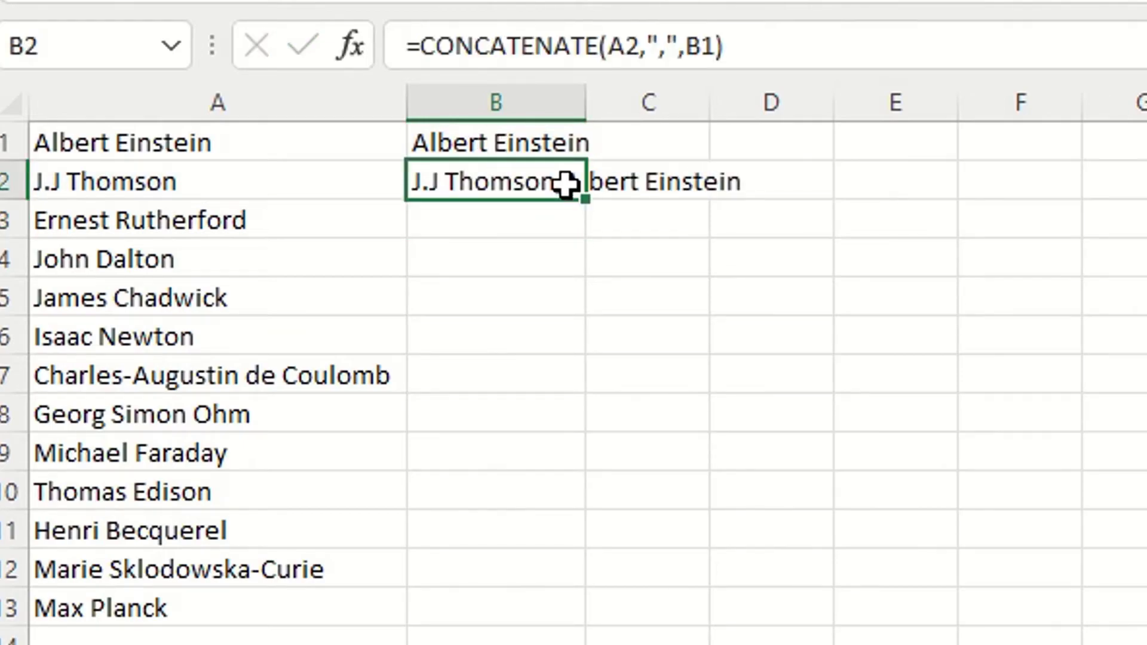
Fill the B2 formula down to B13 and copy B13's complete 13-name list
double_click(585, 198)
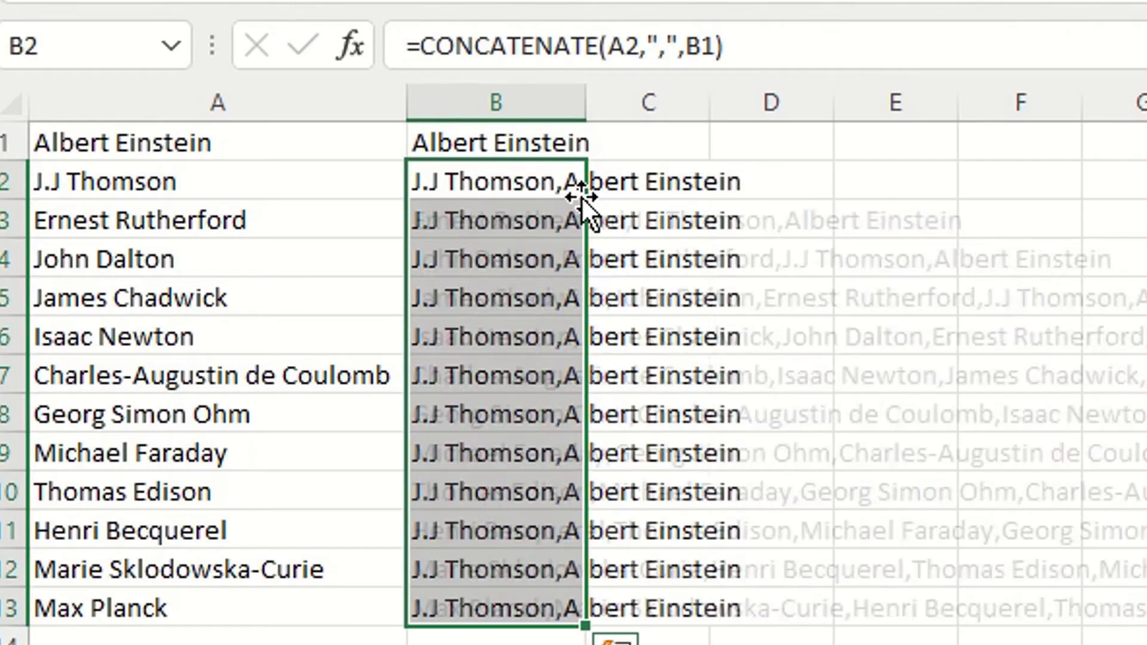
click(433, 609)
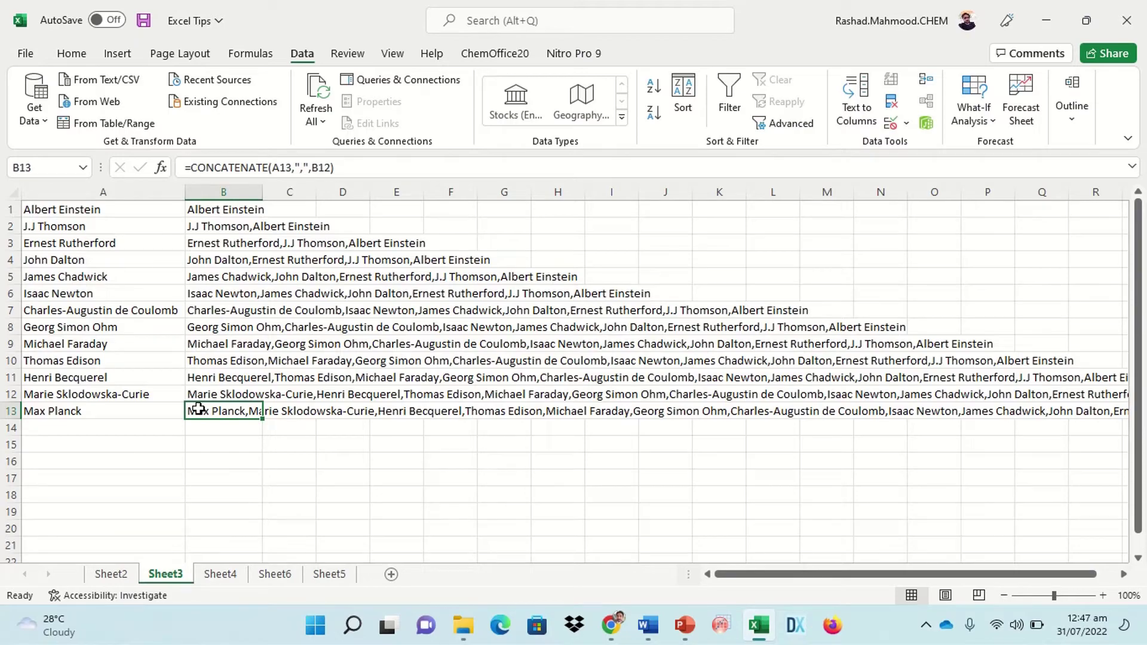
key(ctrl+c)
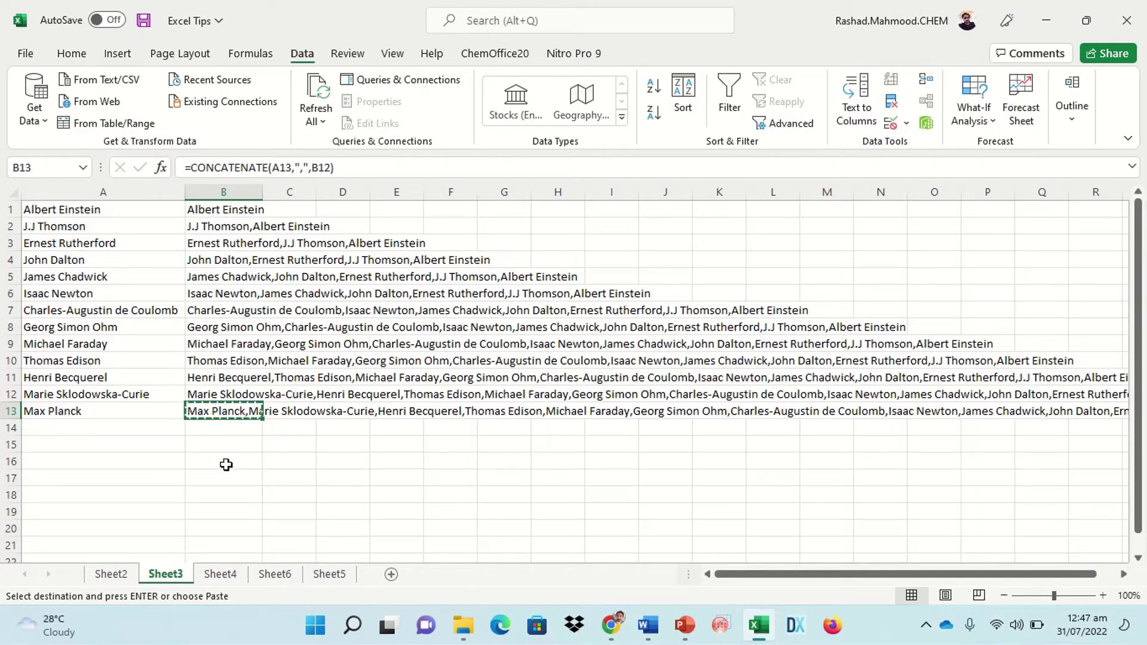
click(226, 464)
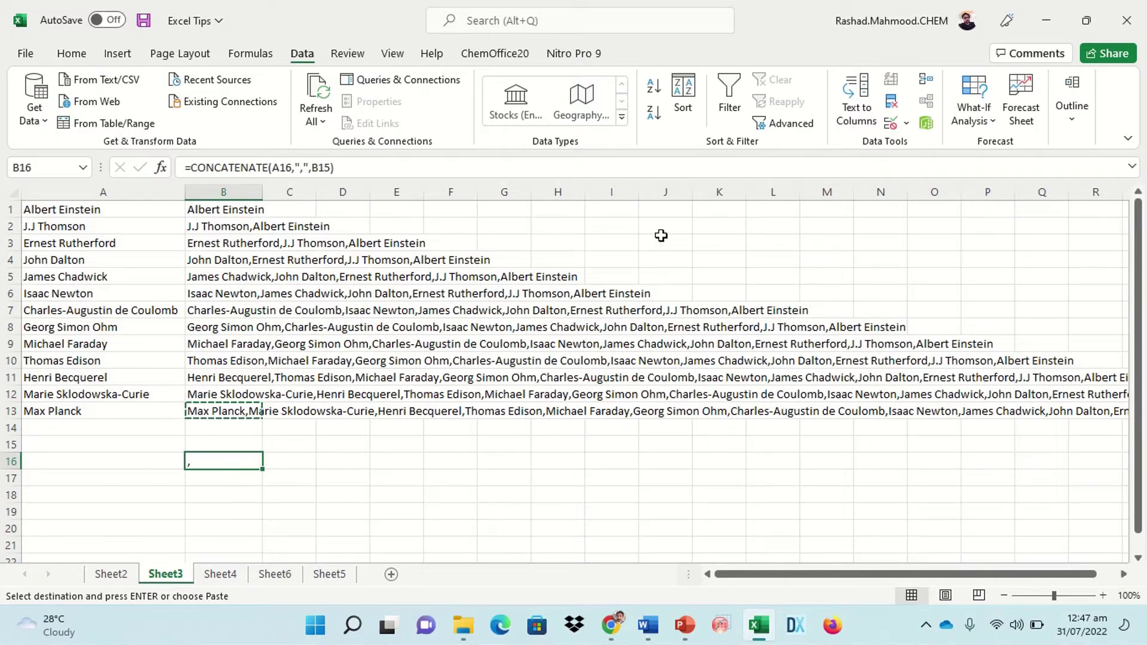
Paste B13's list into I1 as a plain value, undoing the #REF! formula paste first
click(618, 211)
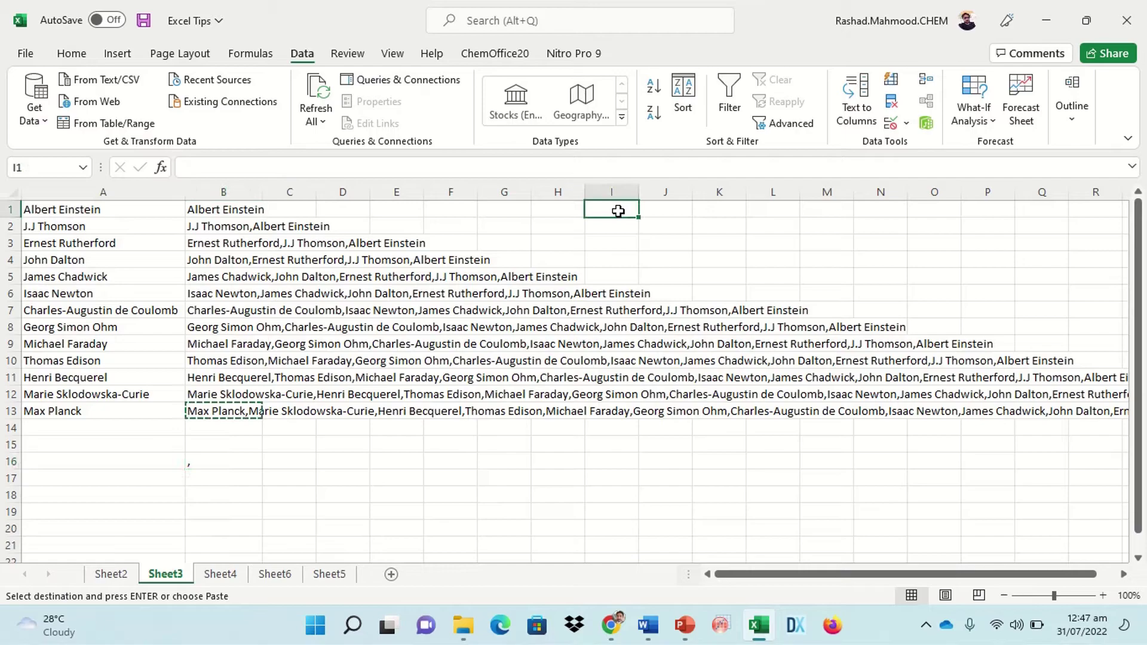
key(ctrl+v)
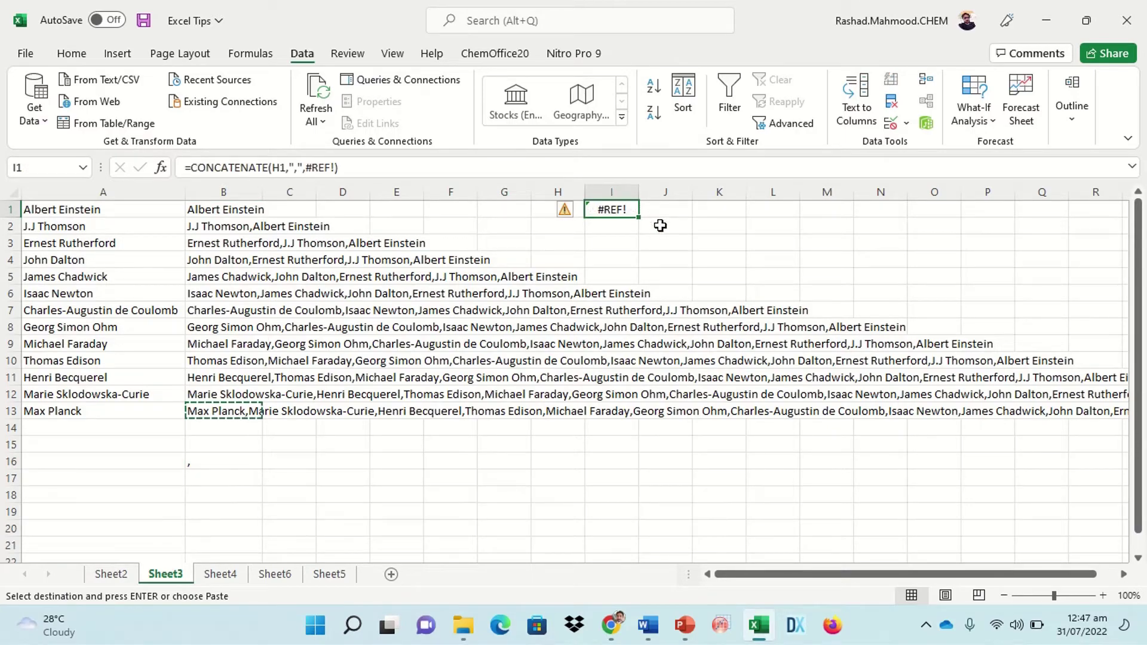
key(ctrl+z)
right_click(213, 413)
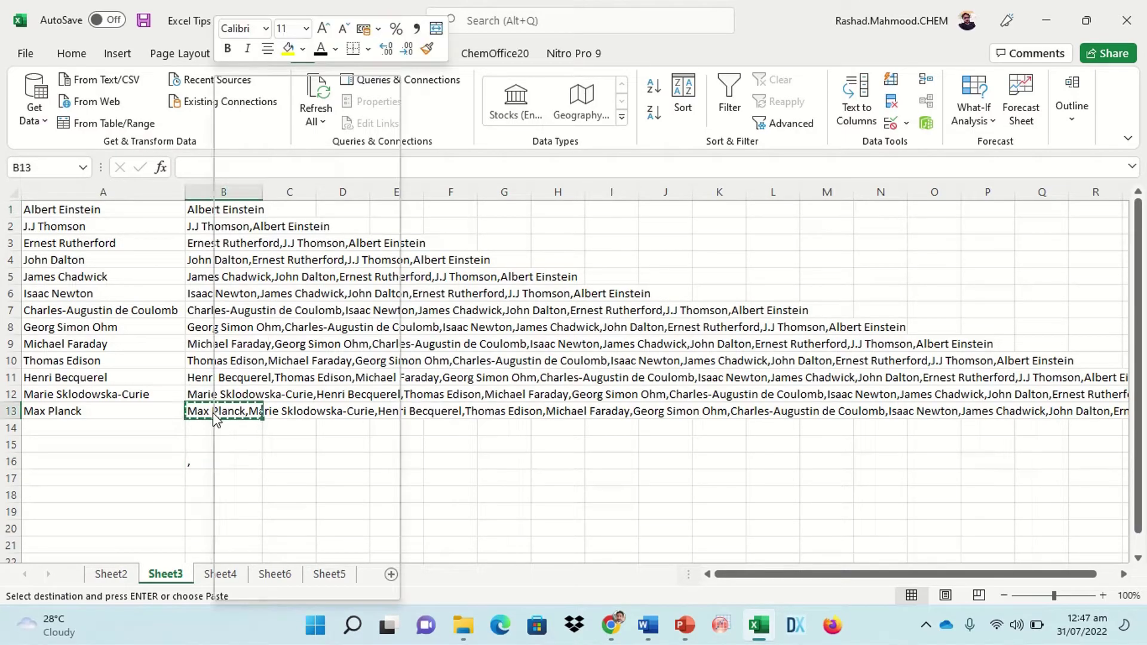
click(250, 142)
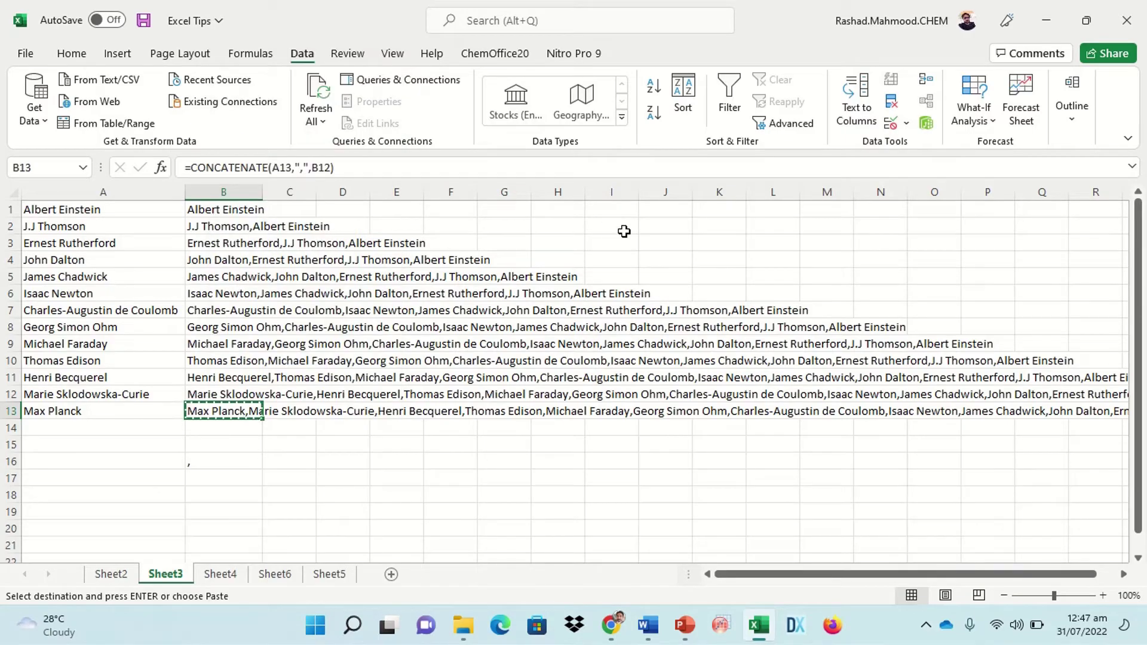
click(619, 211)
right_click(618, 211)
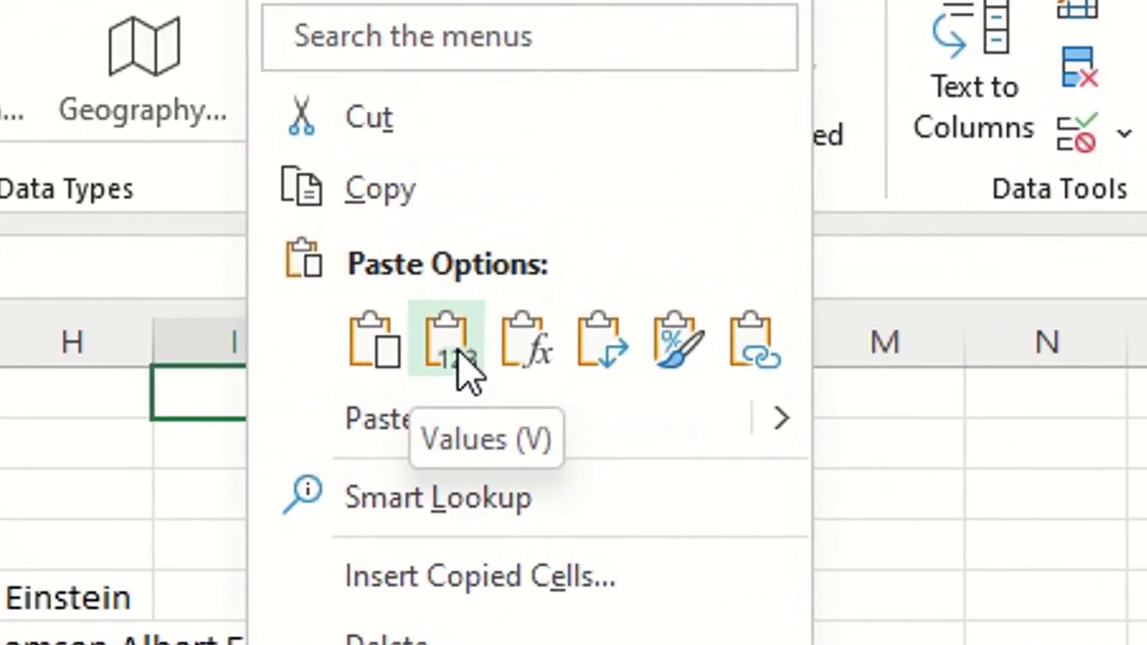
click(683, 191)
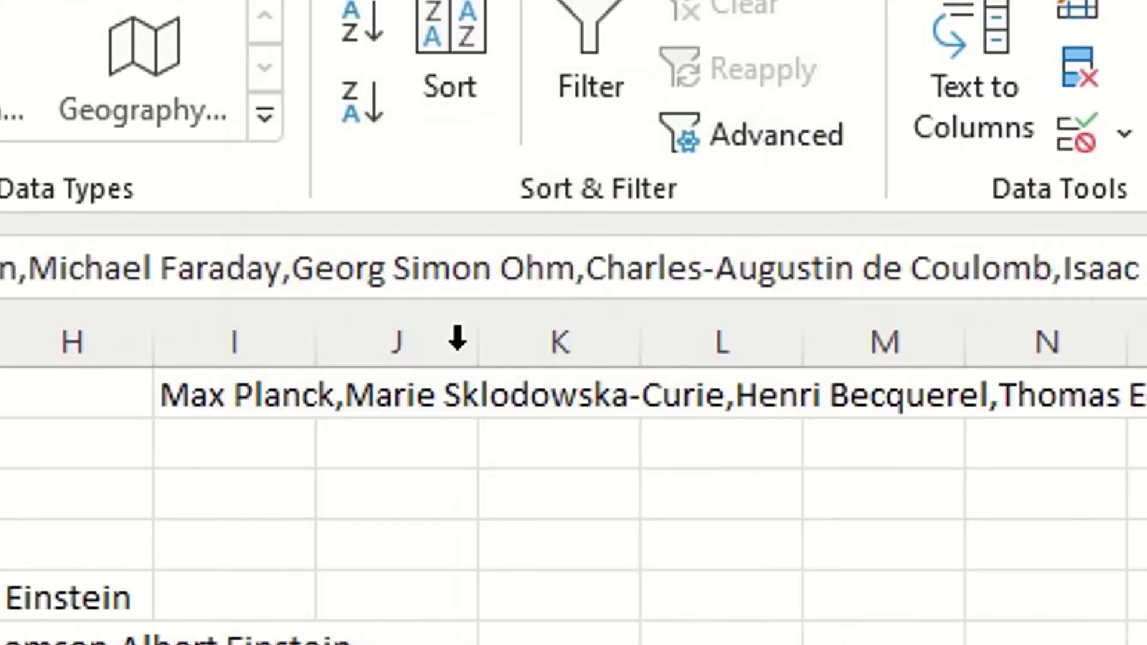
double_click(197, 399)
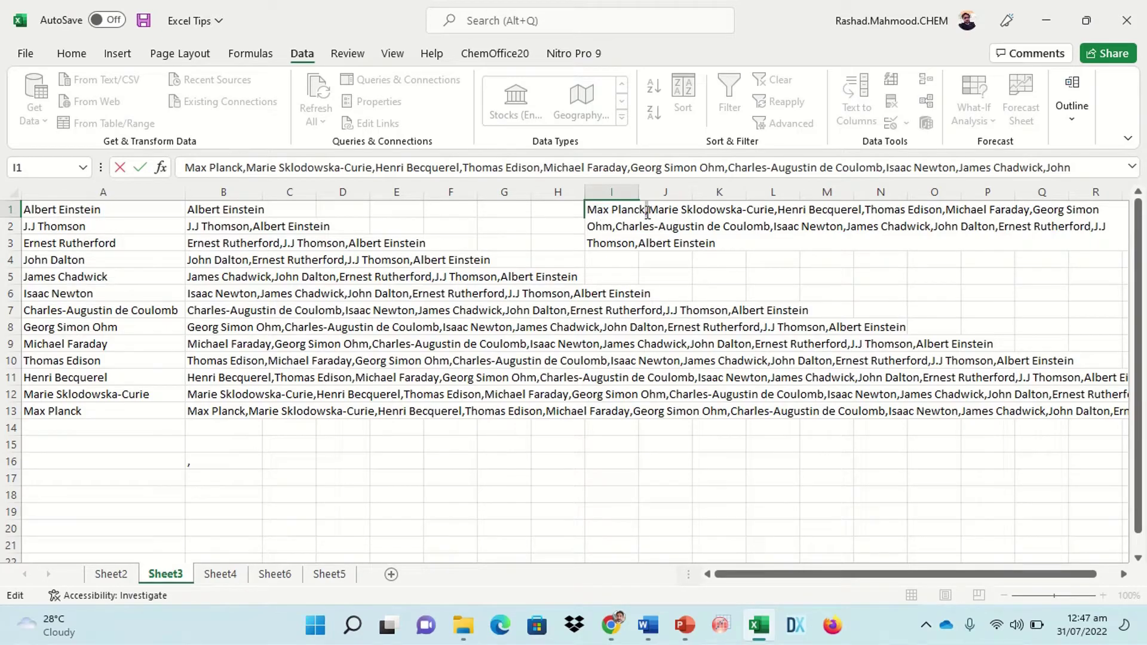
Change B2's separator to " , " and fill the formula down to B13
click(235, 228)
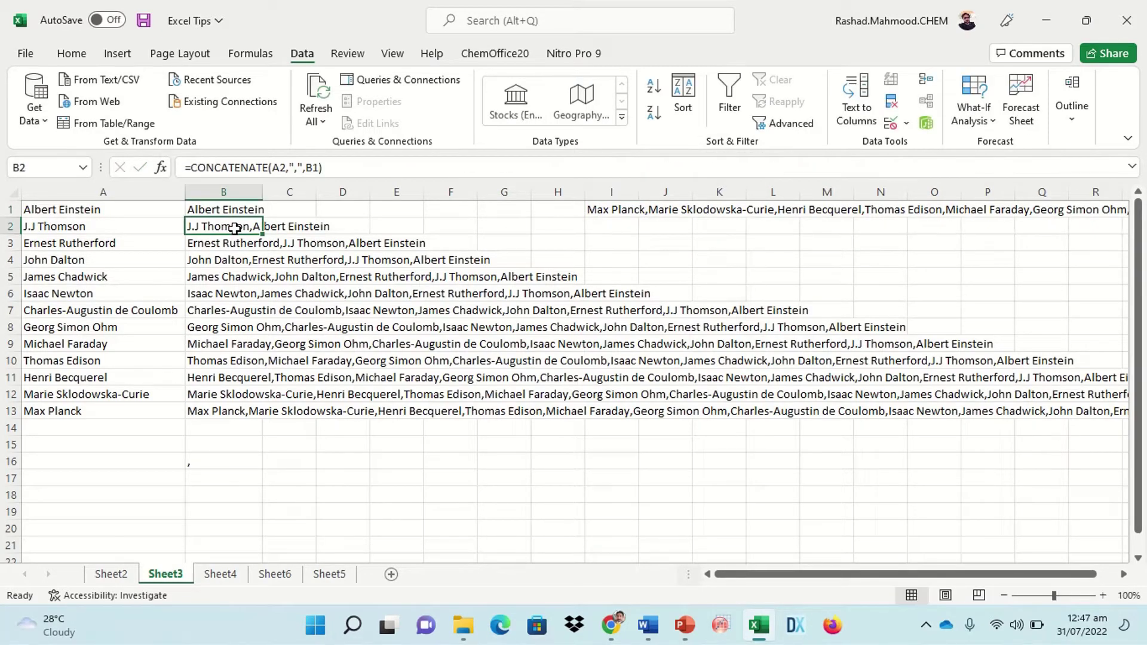
double_click(235, 228)
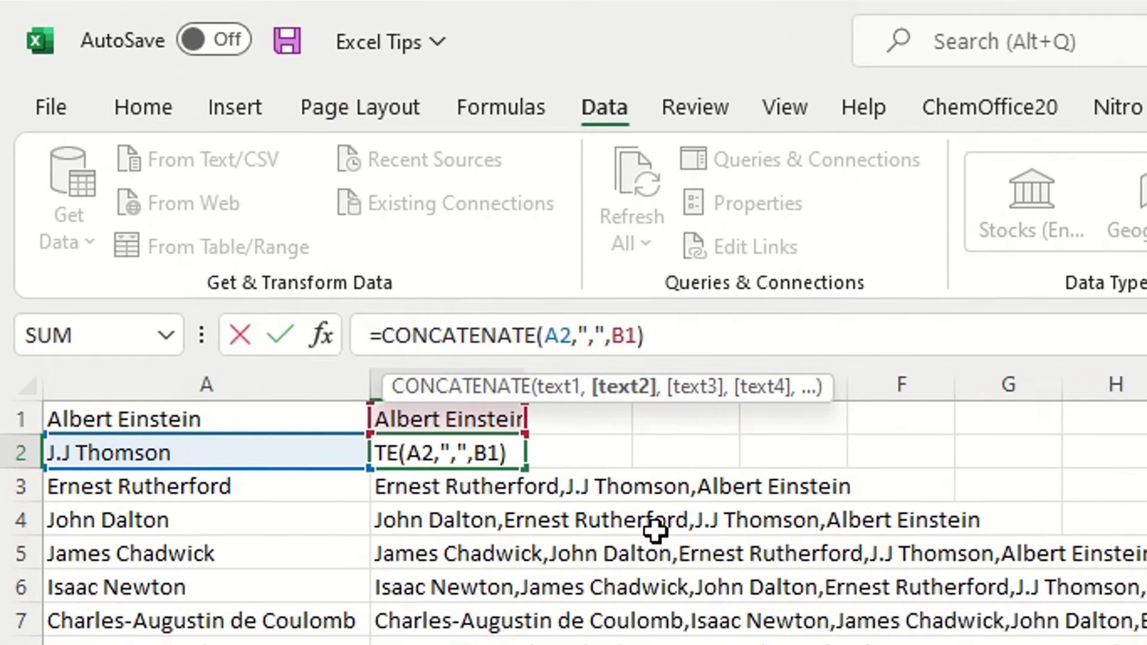
key(Right)
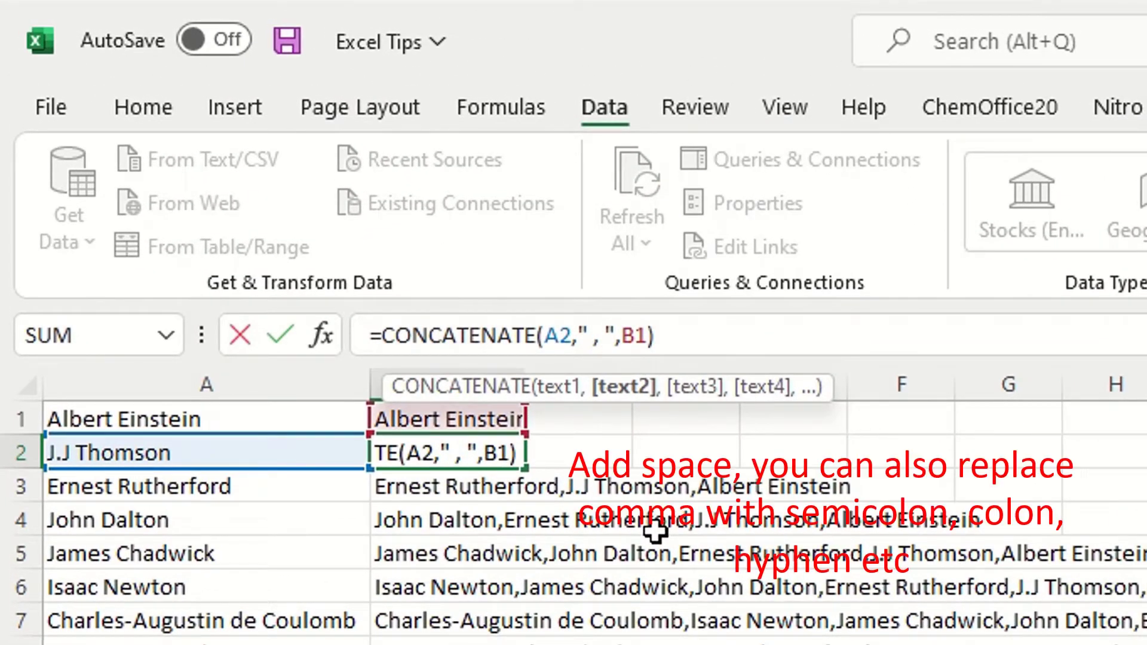
key(Return)
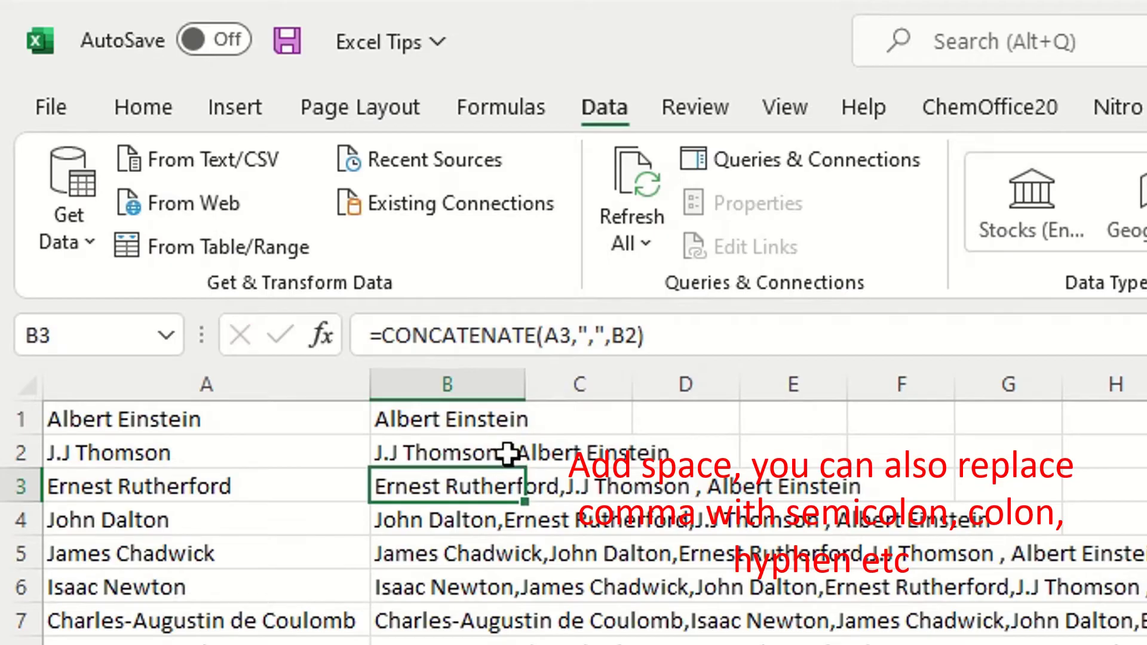
click(507, 452)
double_click(526, 469)
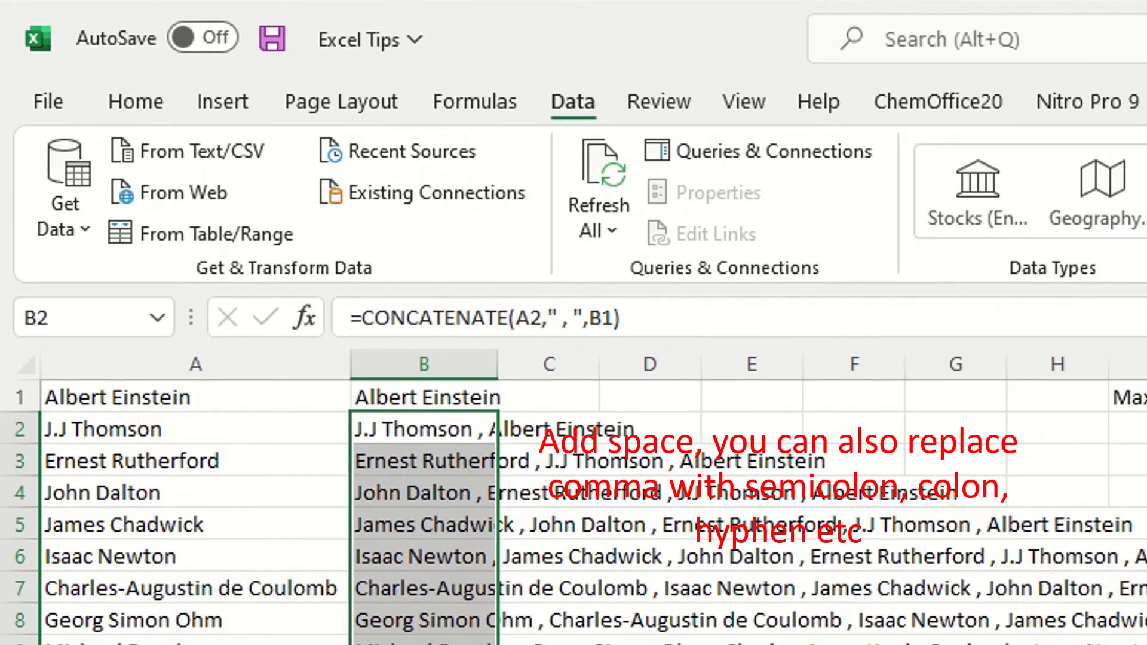
click(238, 465)
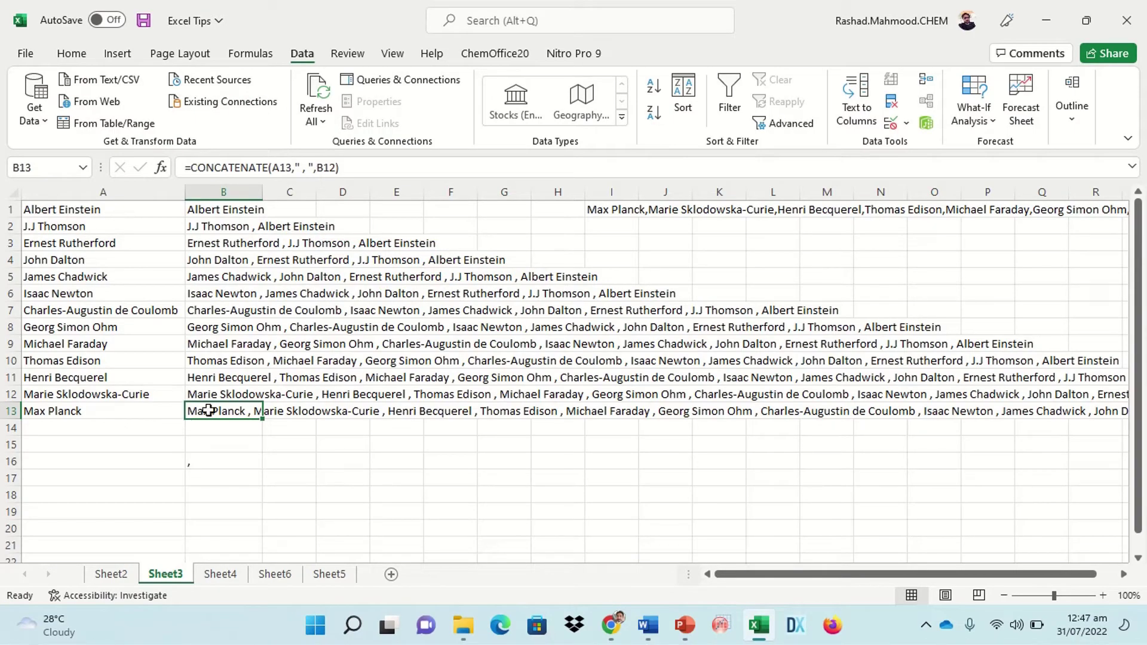
drag(208, 410, 672, 401)
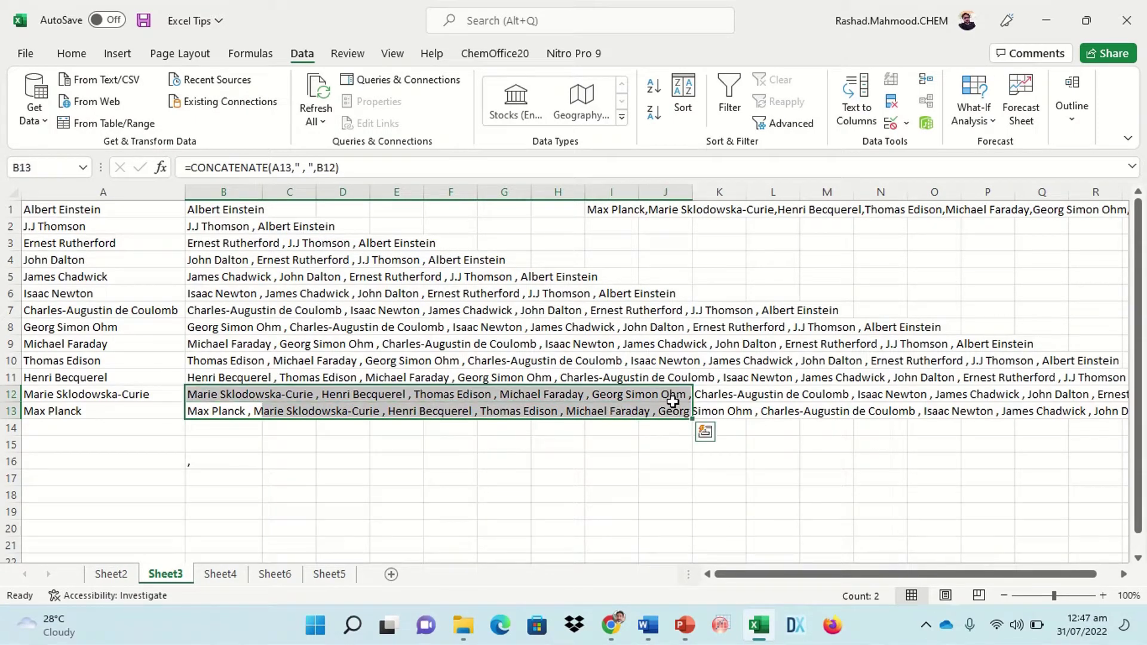
Copy B13's spaced list and paste it as a value into I2
click(229, 413)
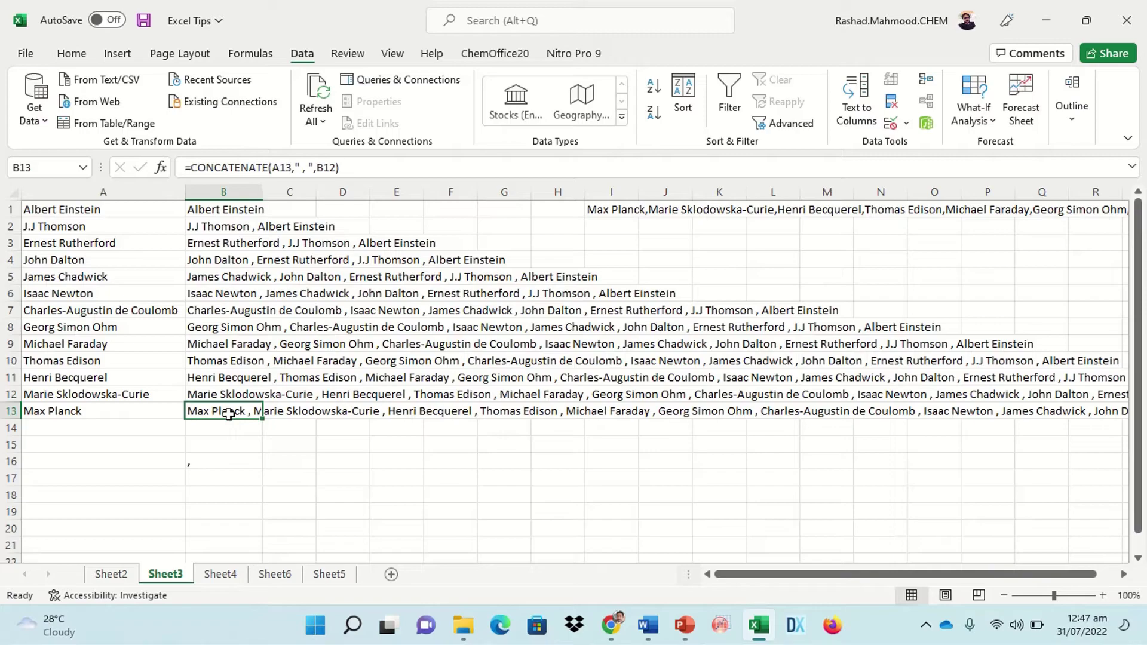
key(ctrl+c)
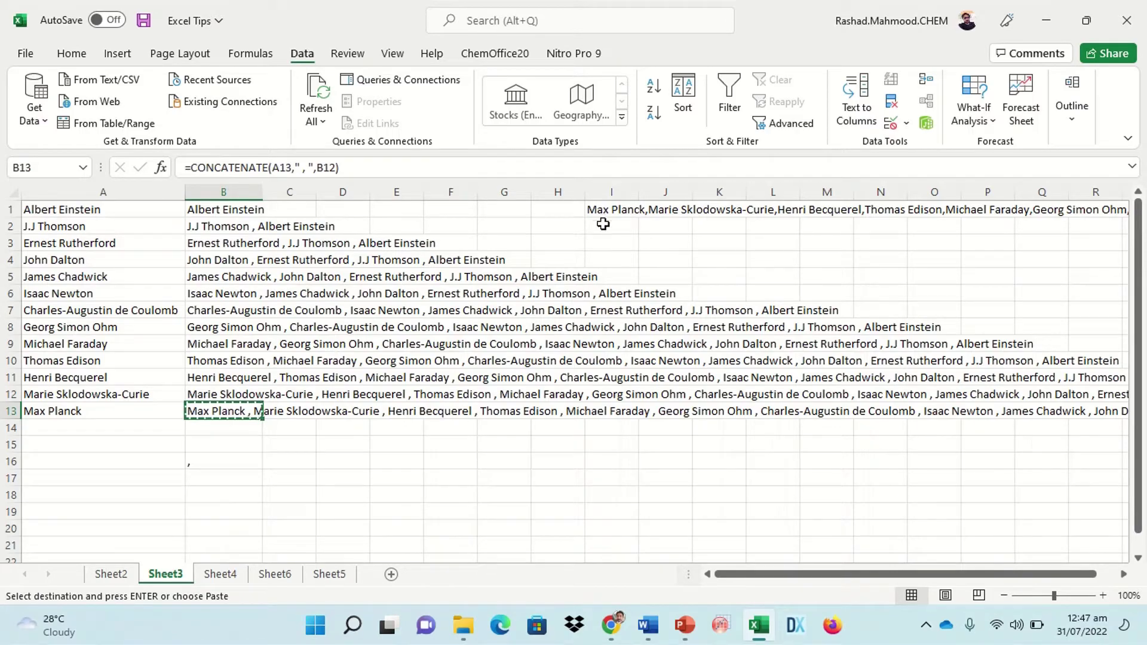
click(602, 228)
right_click(602, 227)
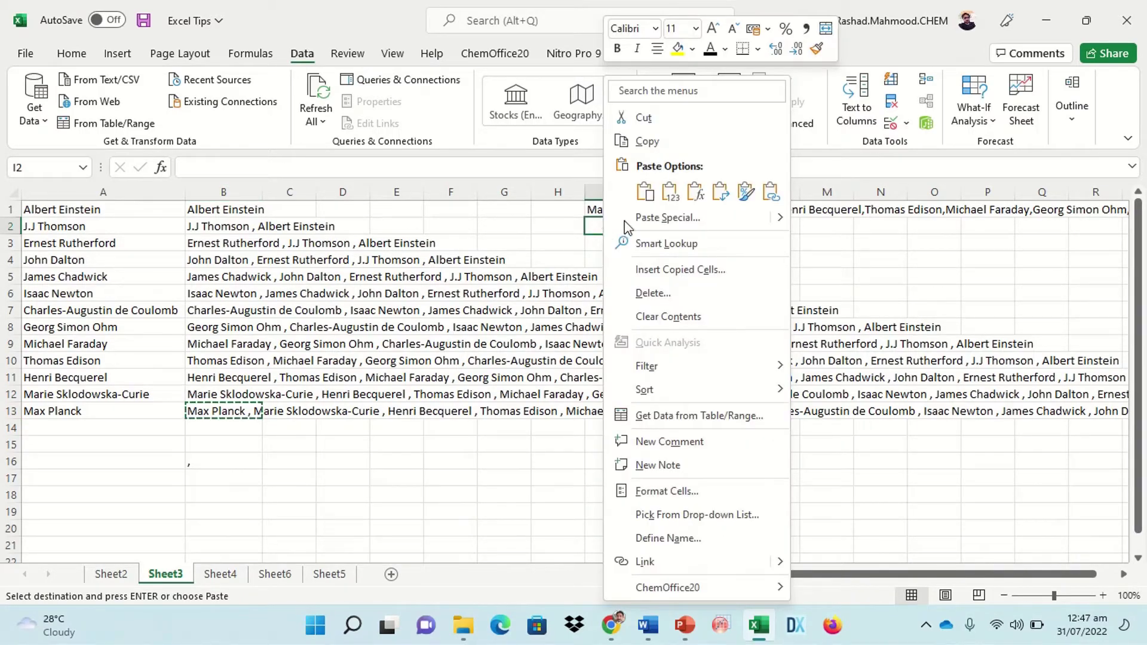
click(670, 193)
click(649, 233)
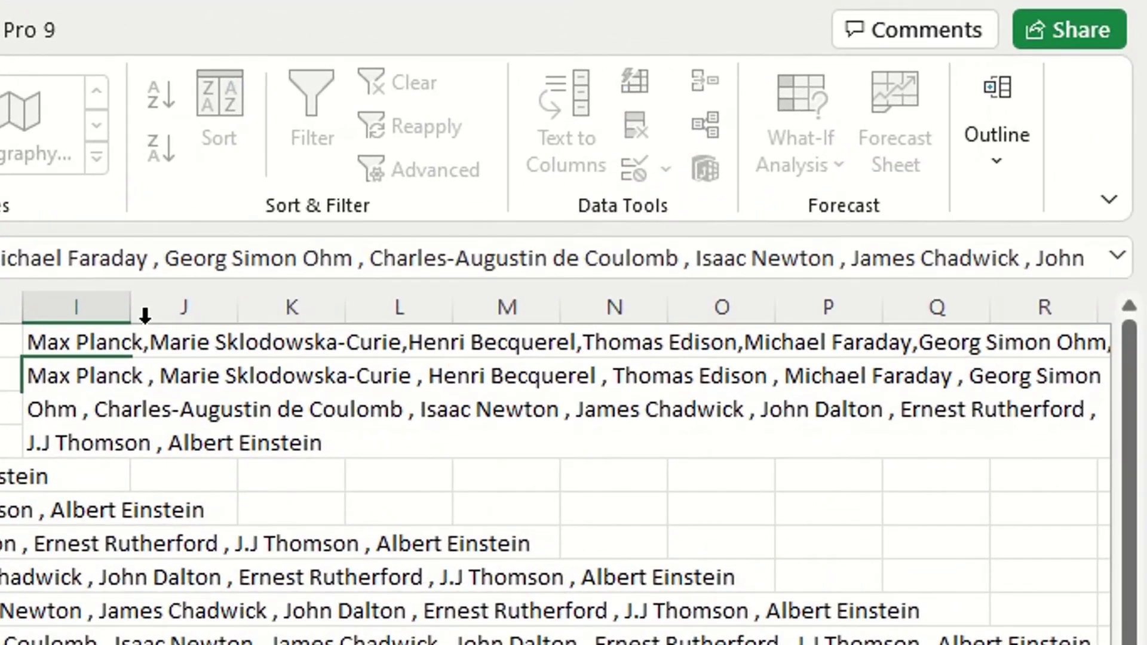
Auto-fit column I to display the full lists
click(639, 192)
double_click(131, 311)
click(133, 375)
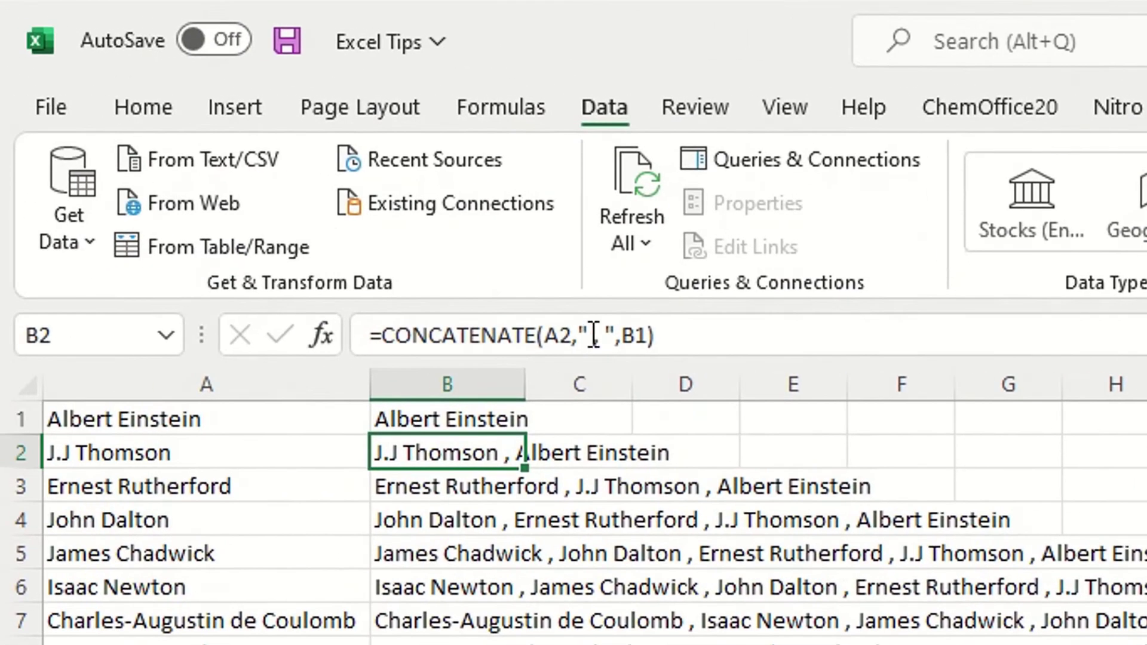
Change B2's separator to " ; " and fill the formula down to B13
click(597, 336)
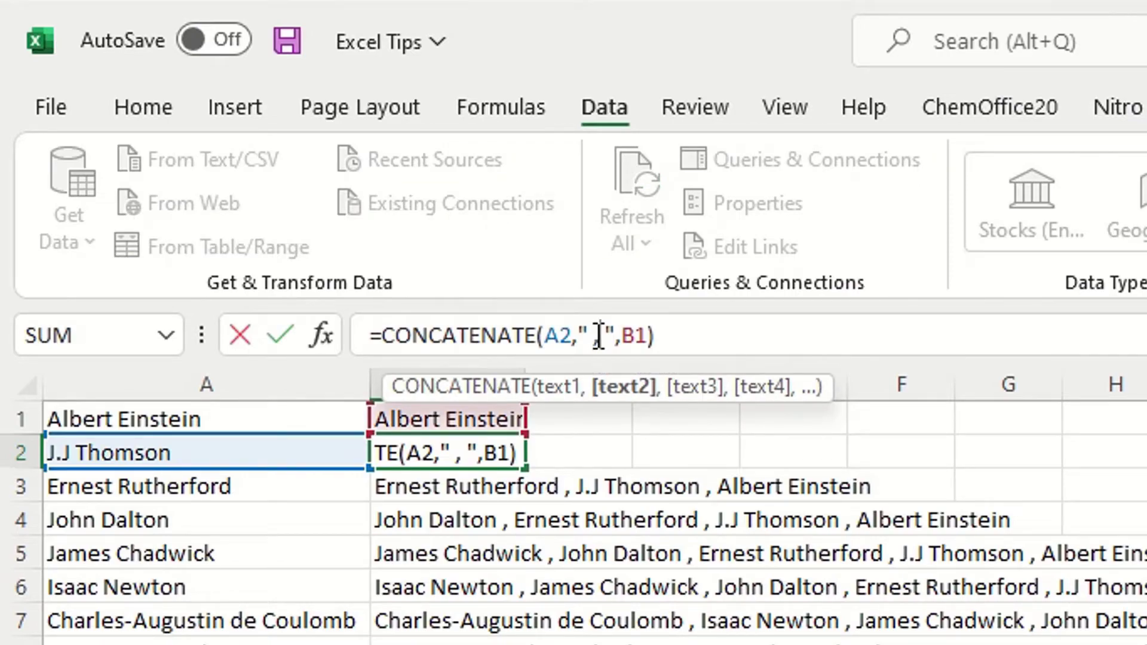
key(BackSpace)
text(;)
key(Return)
click(501, 447)
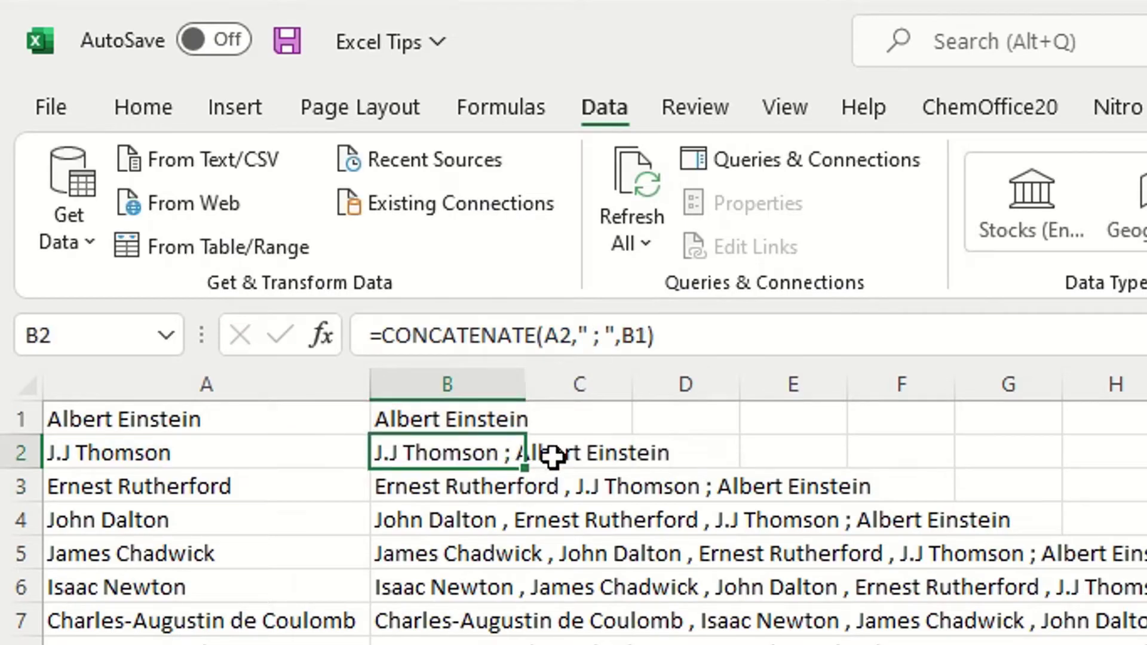
double_click(525, 469)
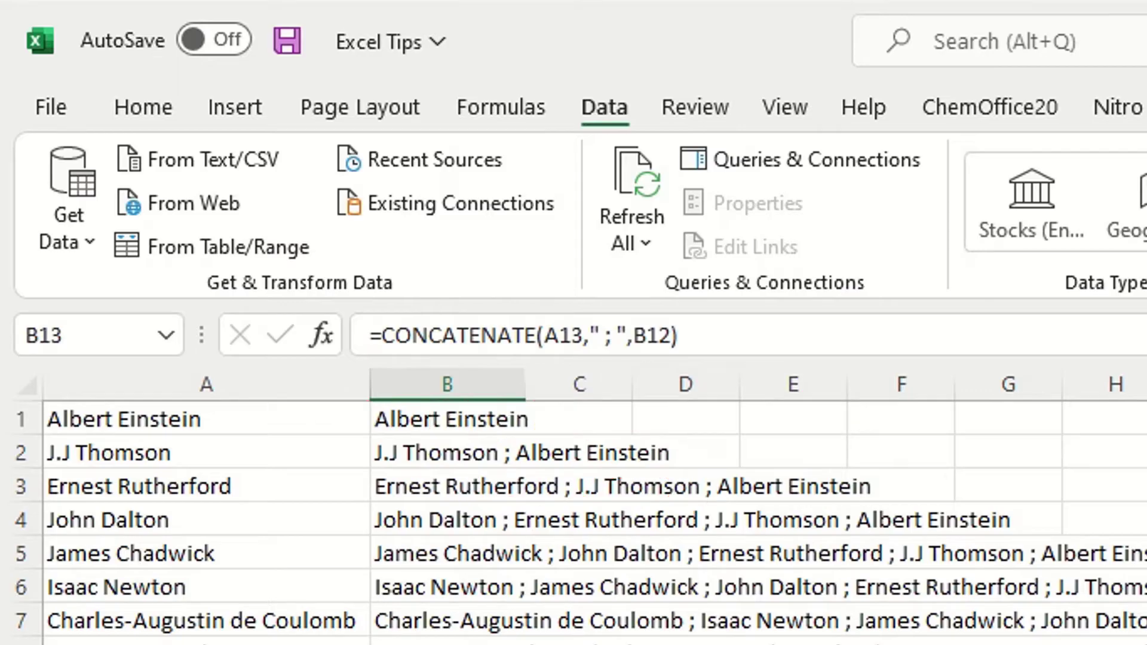
click(1144, 485)
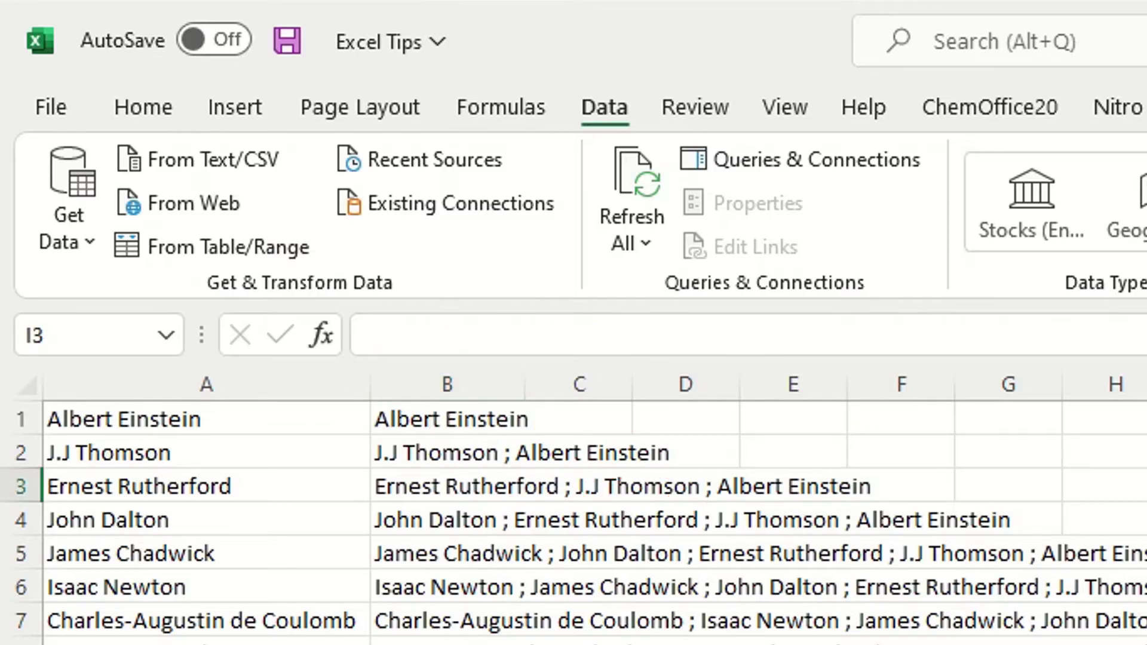
Paste the semicolon-joined list as a value into I3 and bring the view back to column A
right_click(621, 243)
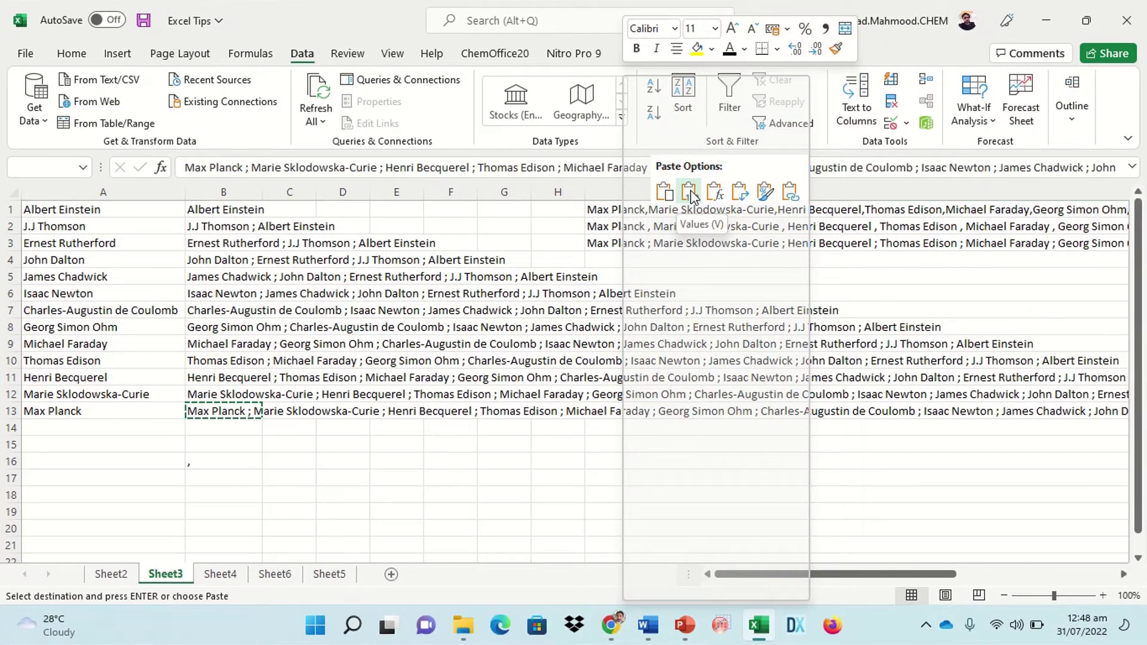
click(690, 196)
scroll(553, 269, right, 3)
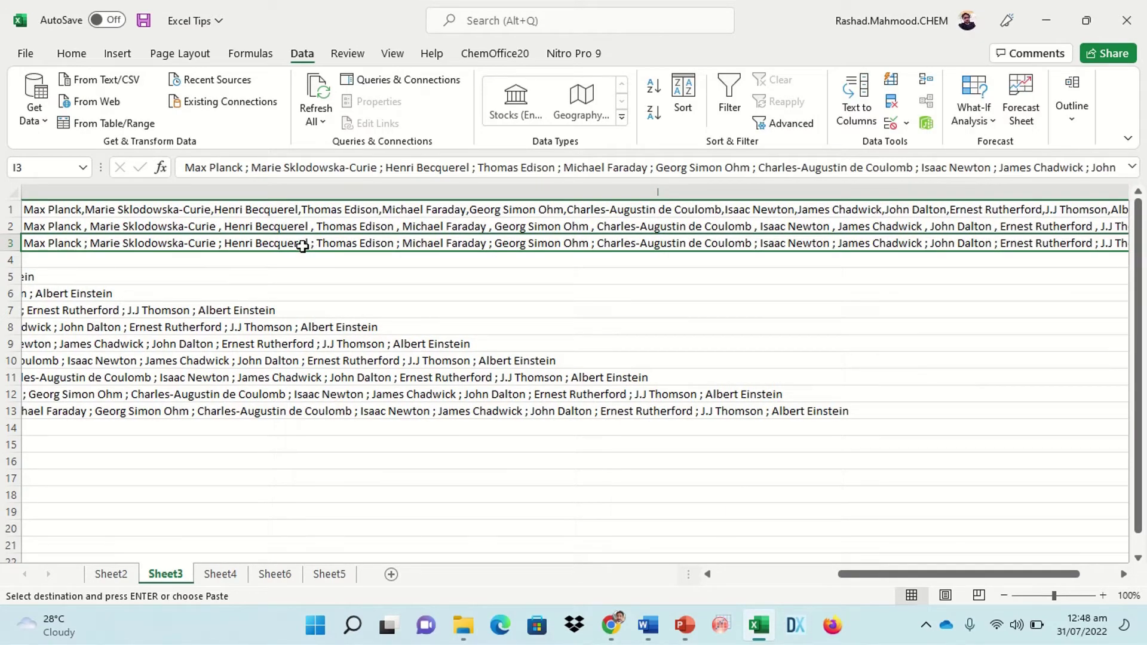
key(Home)
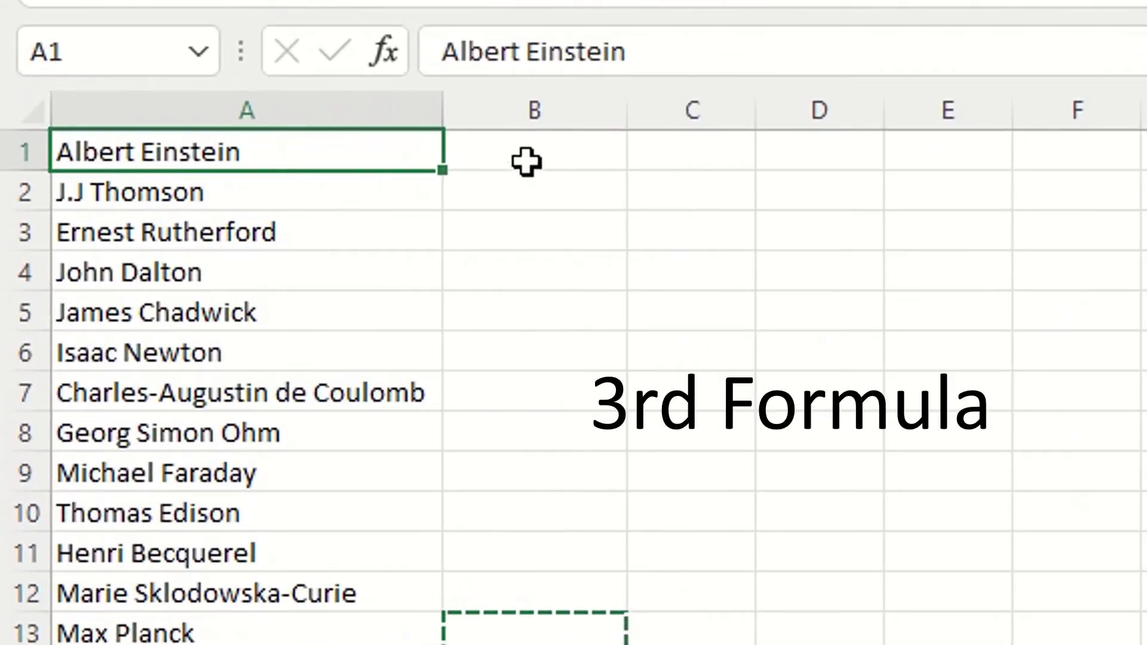
Enter =A1 in B1 so it repeats the first name
click(525, 161)
text(=)
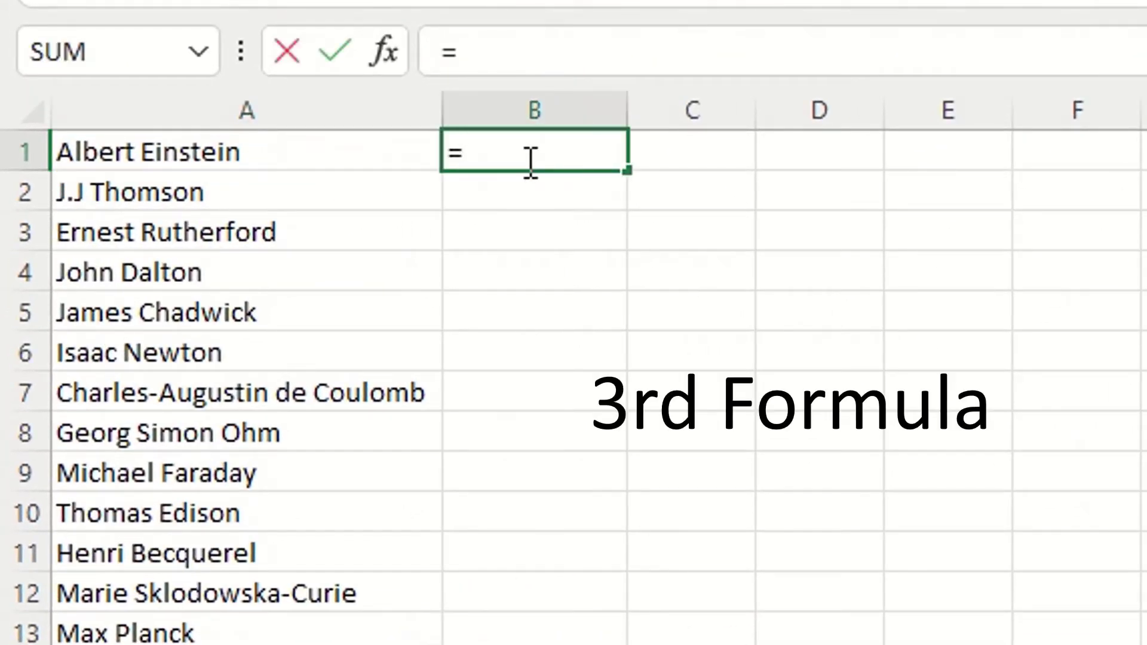
click(270, 152)
key(Return)
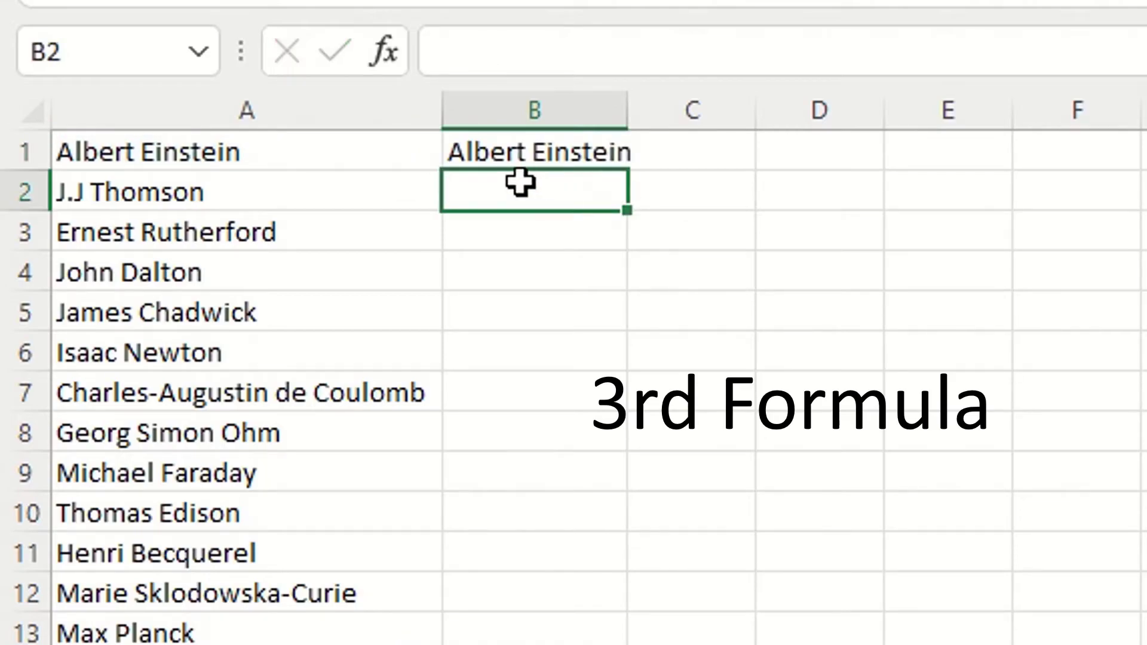
Enter =B1&","&A2 in B2 and fill it down to B13
text(=)
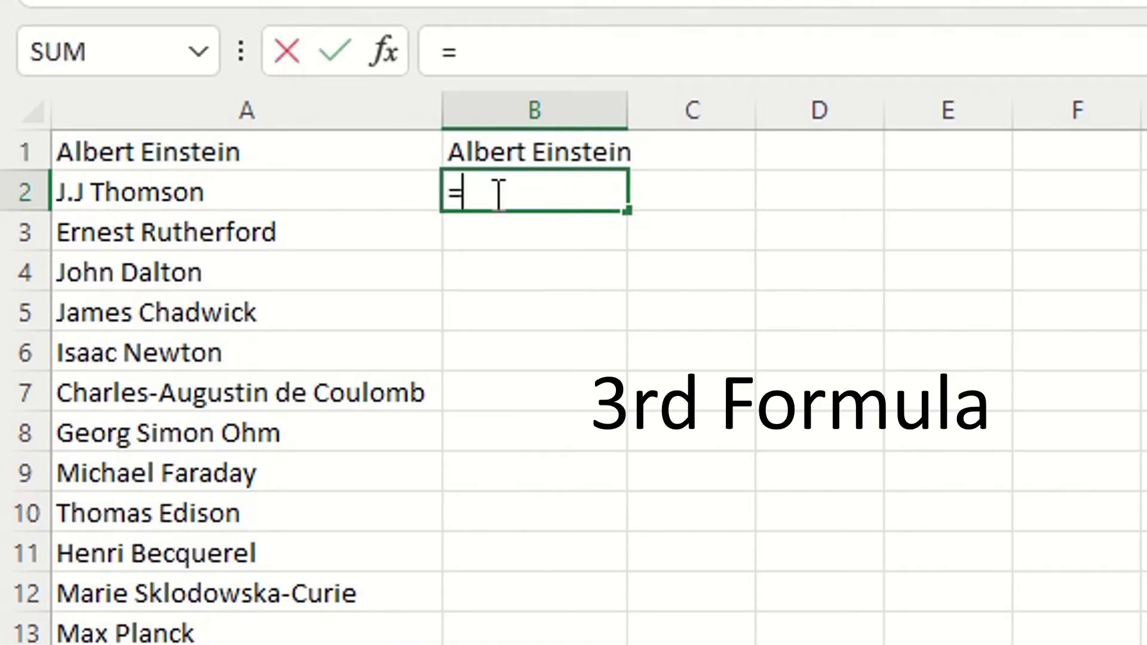
click(497, 147)
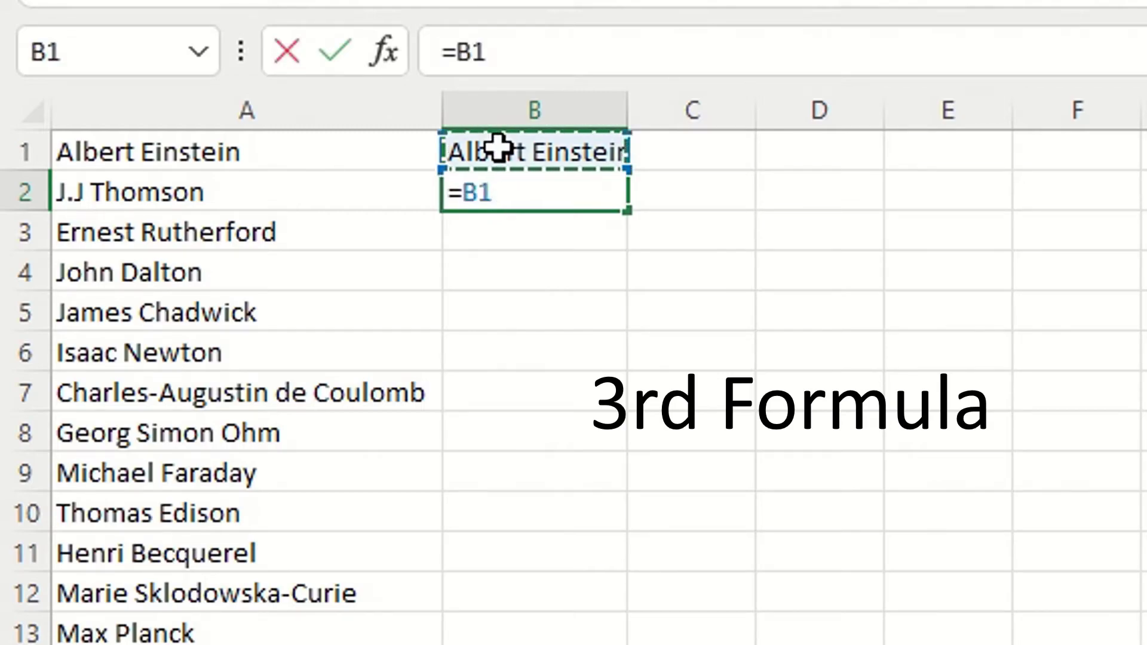
text(&)
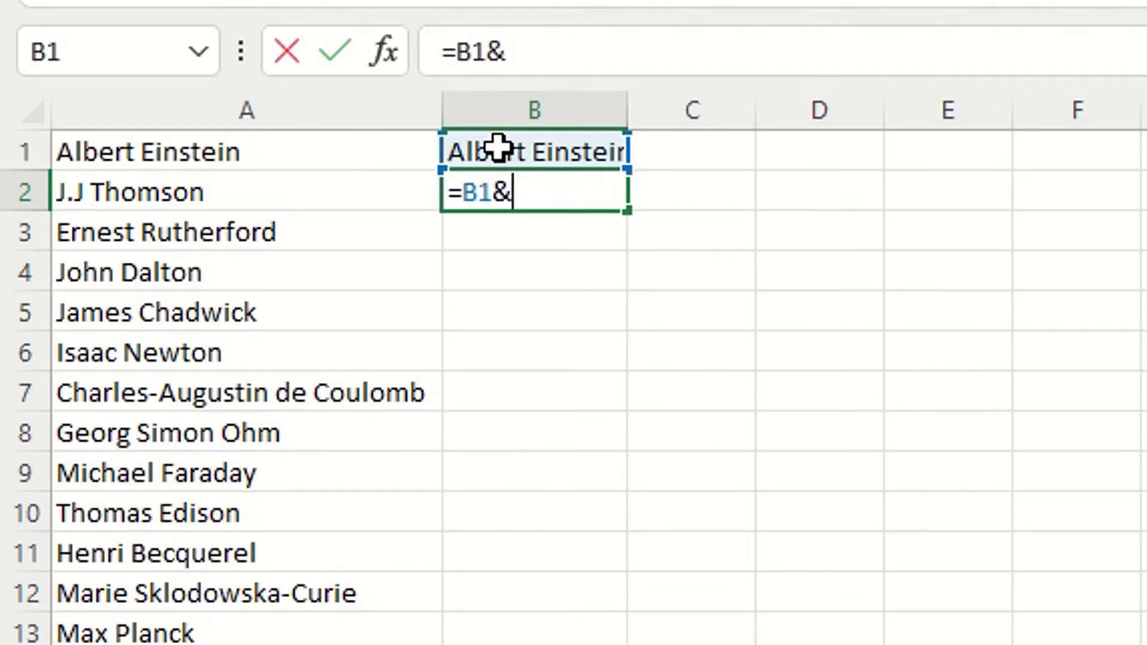
text(")
text(,")
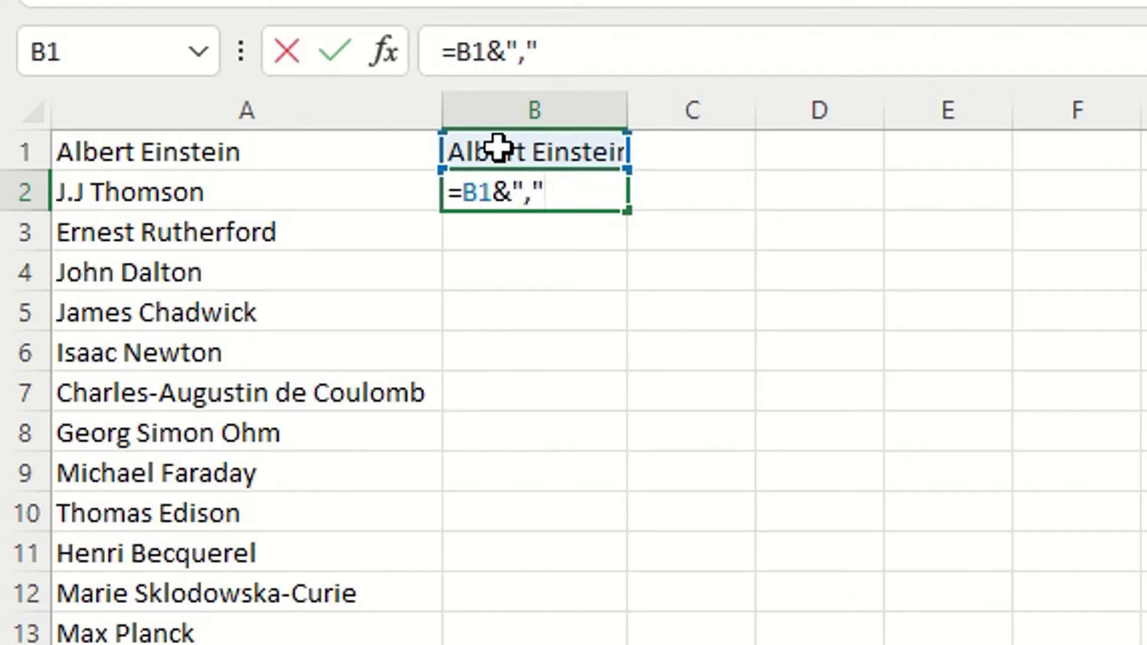
text(&)
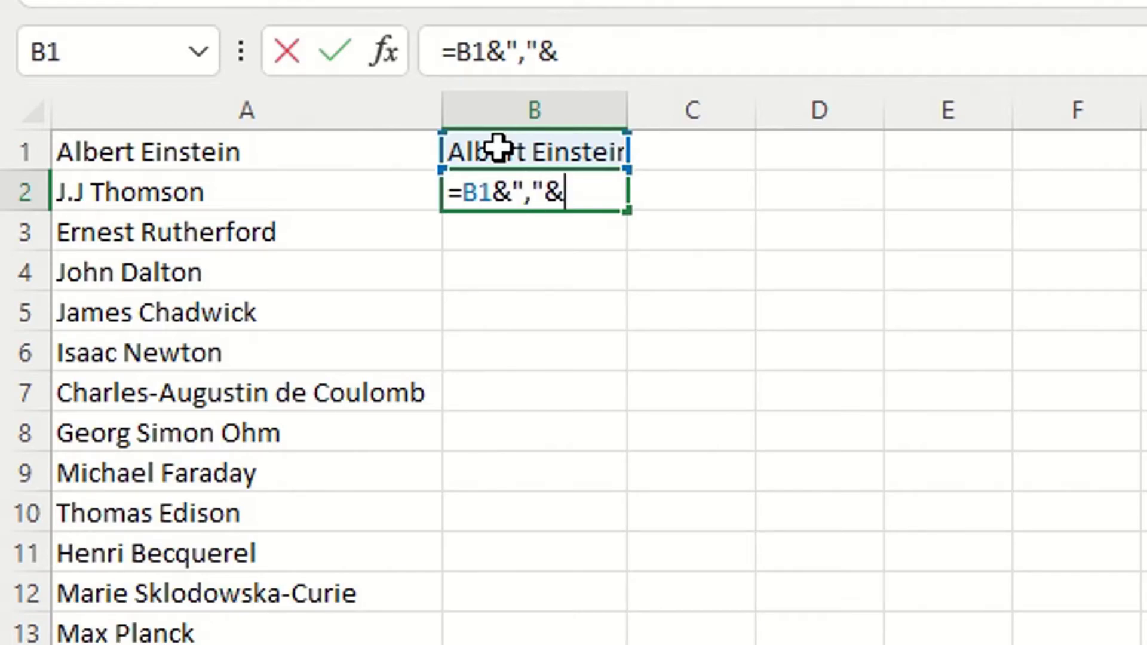
click(165, 197)
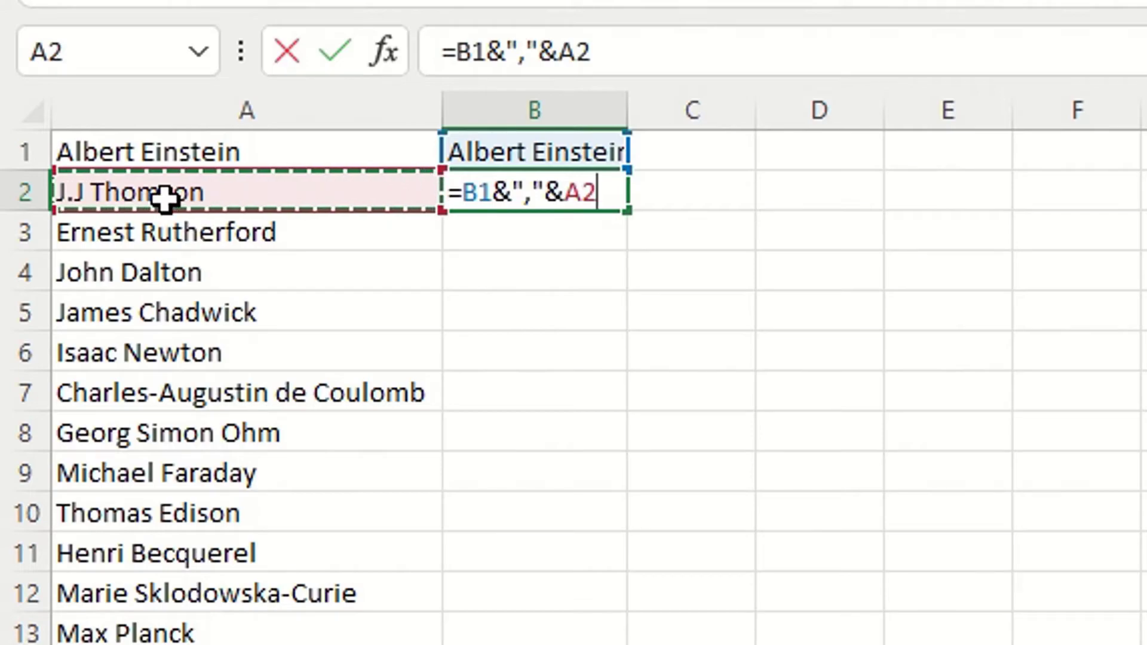
key(Return)
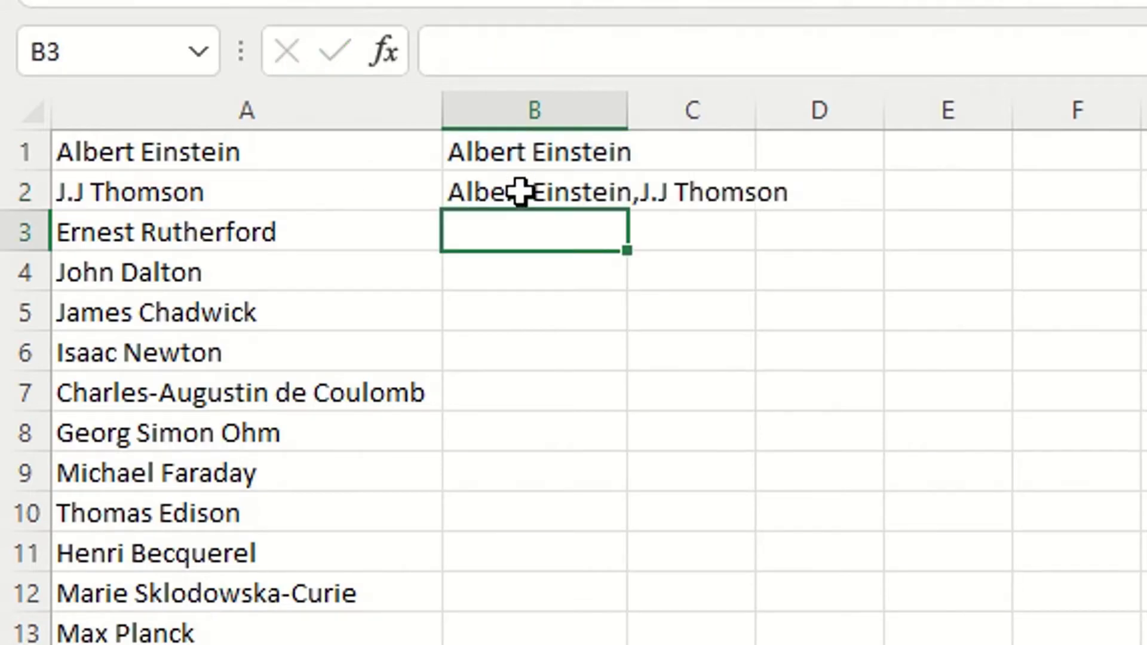
click(520, 191)
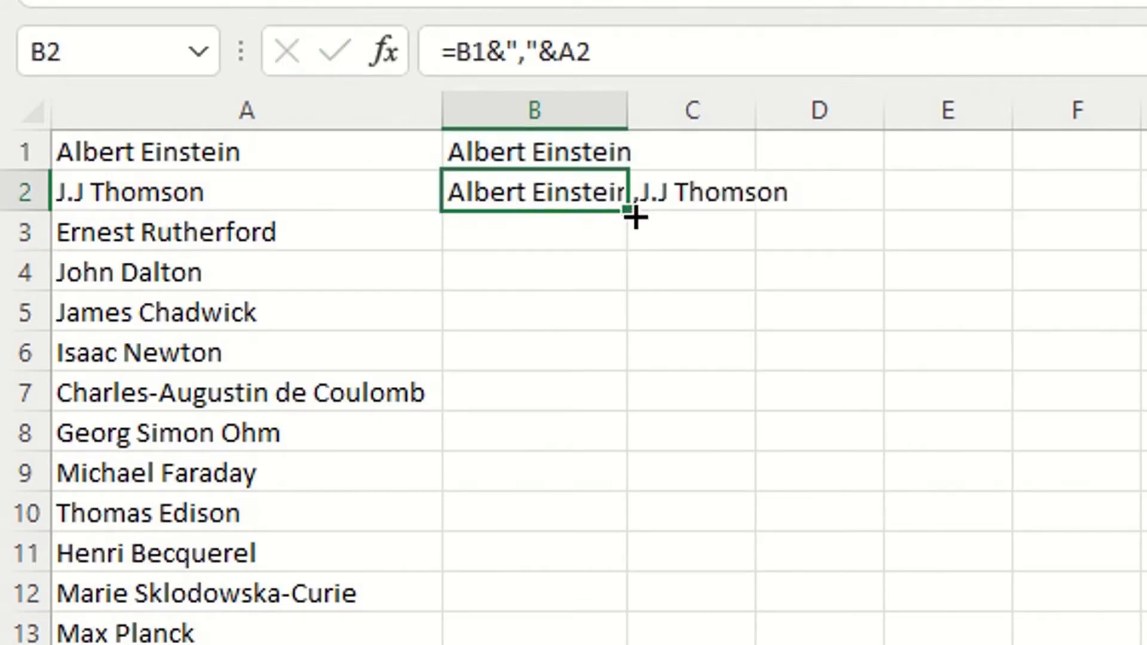
double_click(627, 209)
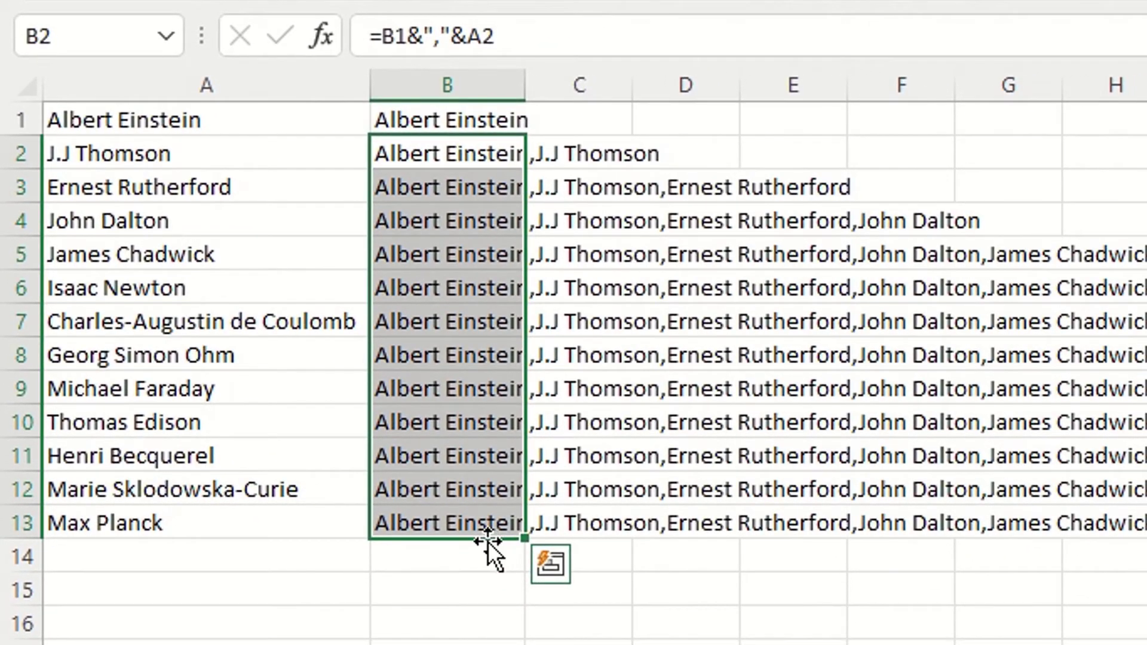
Copy the full list in B13 and paste it into H1 as values
click(510, 631)
drag(427, 519, 553, 522)
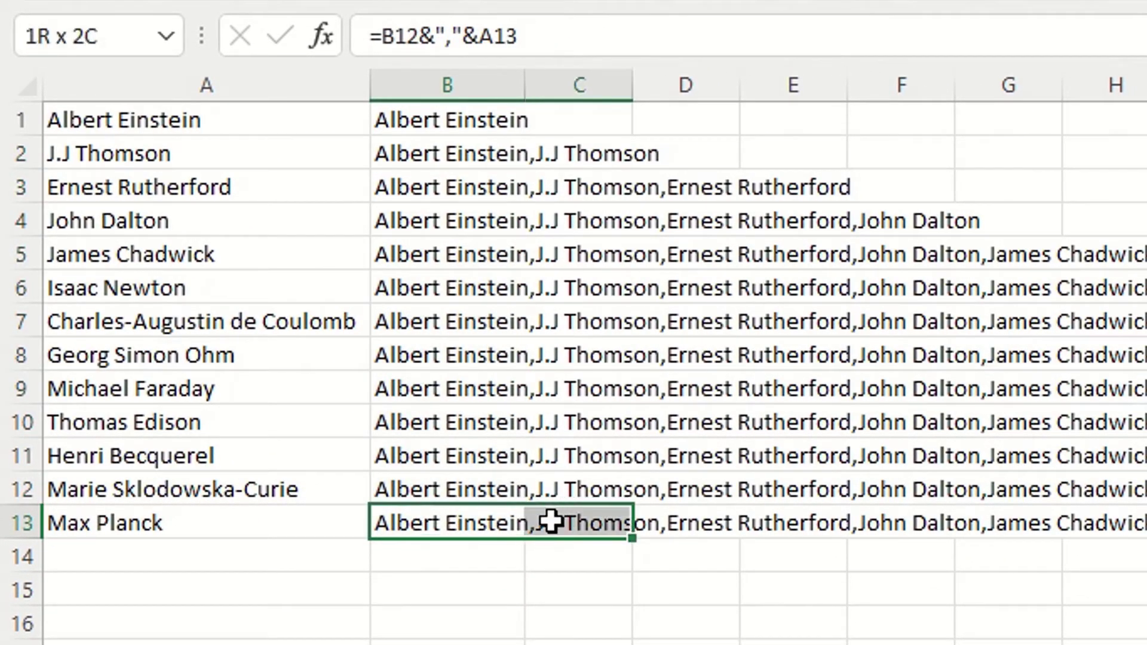
click(425, 524)
key(ctrl+c)
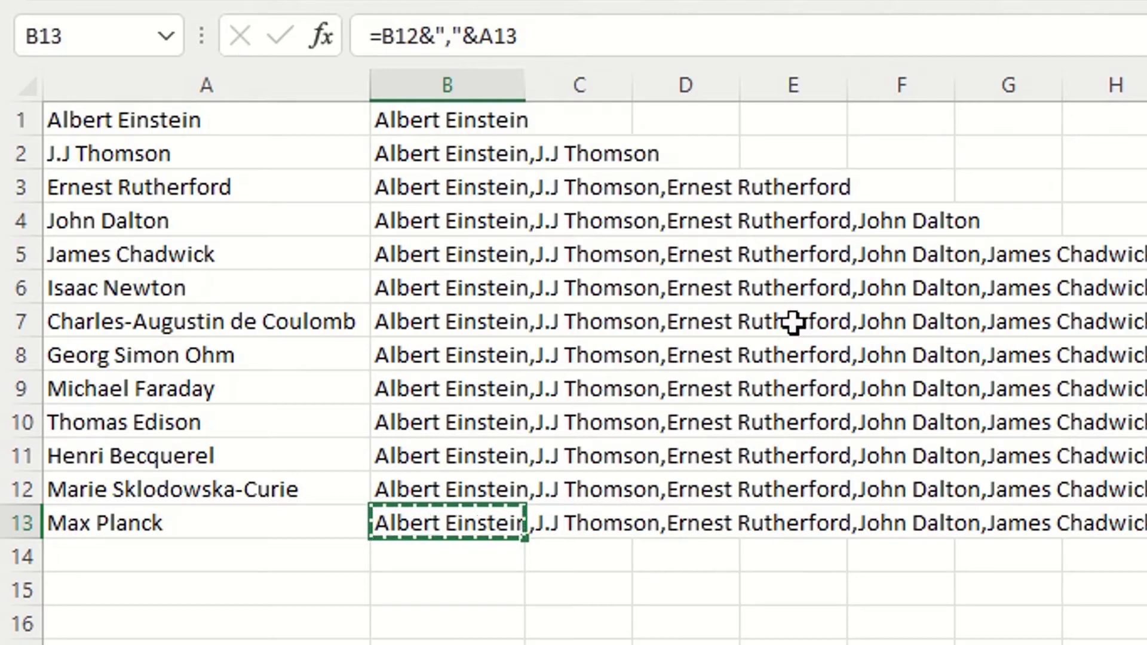
click(1112, 121)
right_click(523, 129)
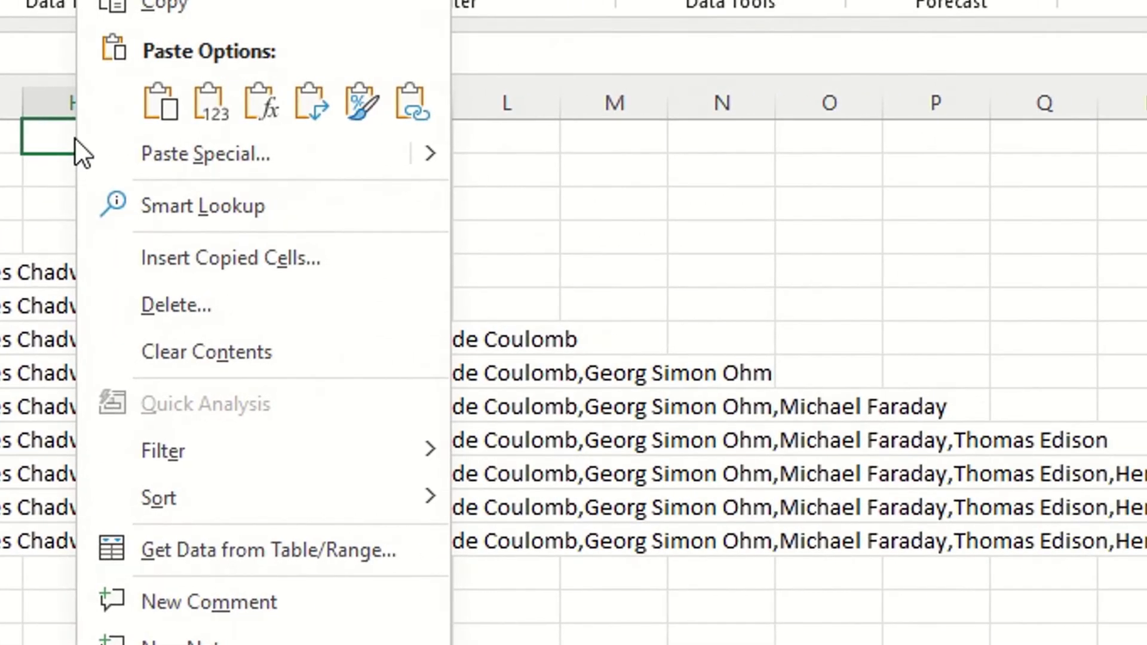
click(209, 97)
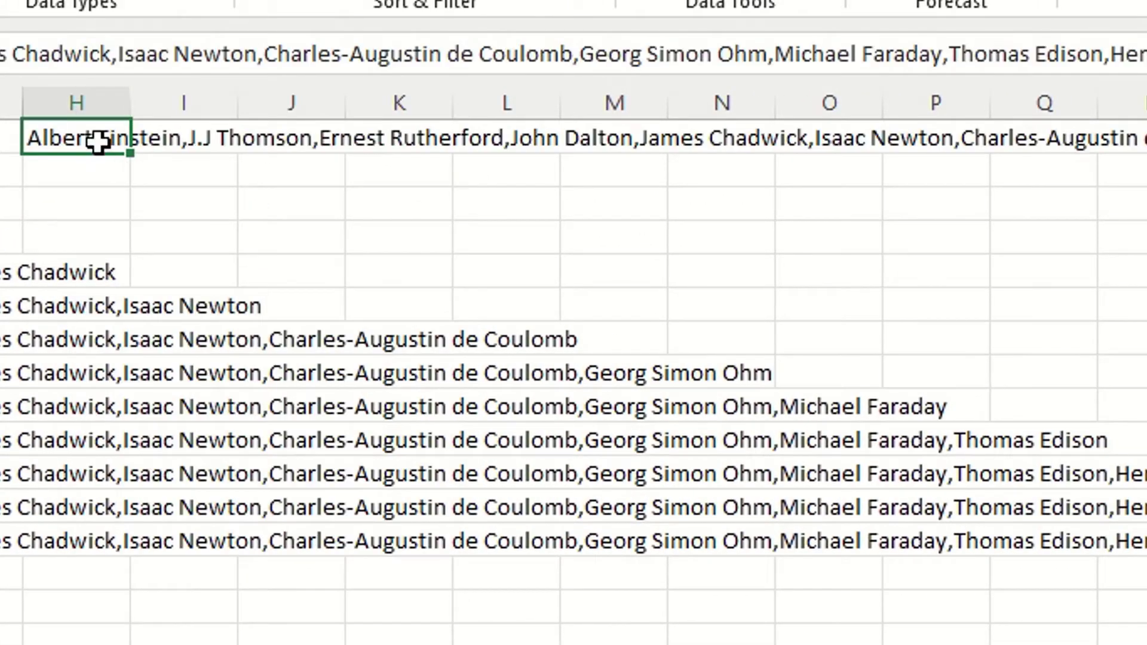
Autofit column H to the width of the pasted list
drag(137, 106, 137, 105)
double_click(137, 105)
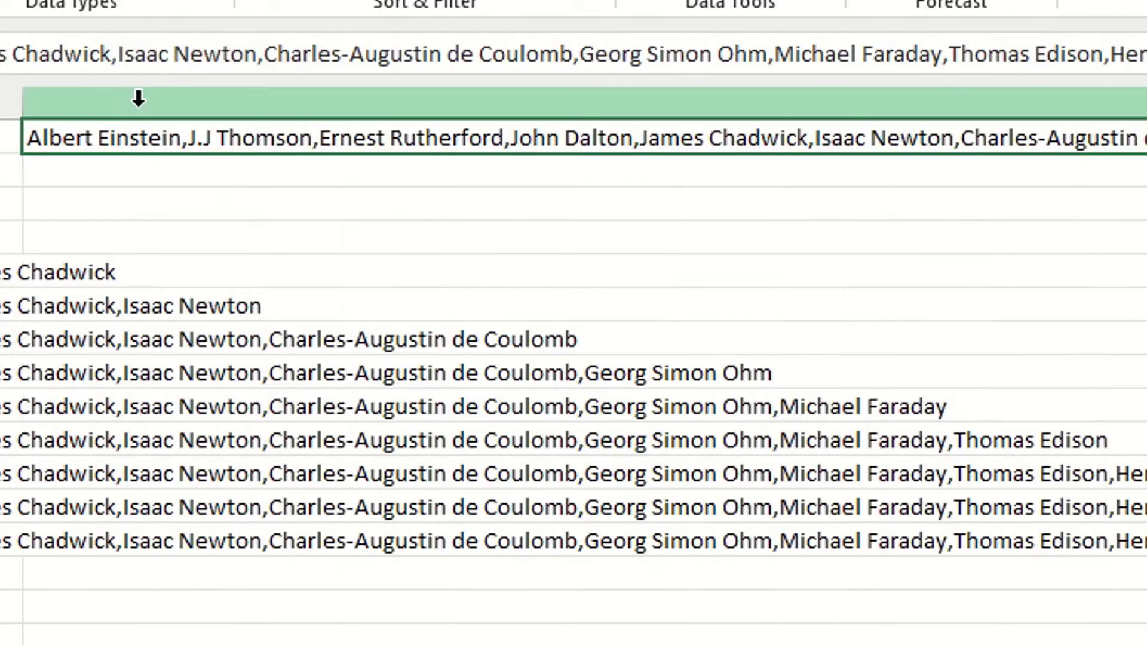
scroll(182, 139, right, 5)
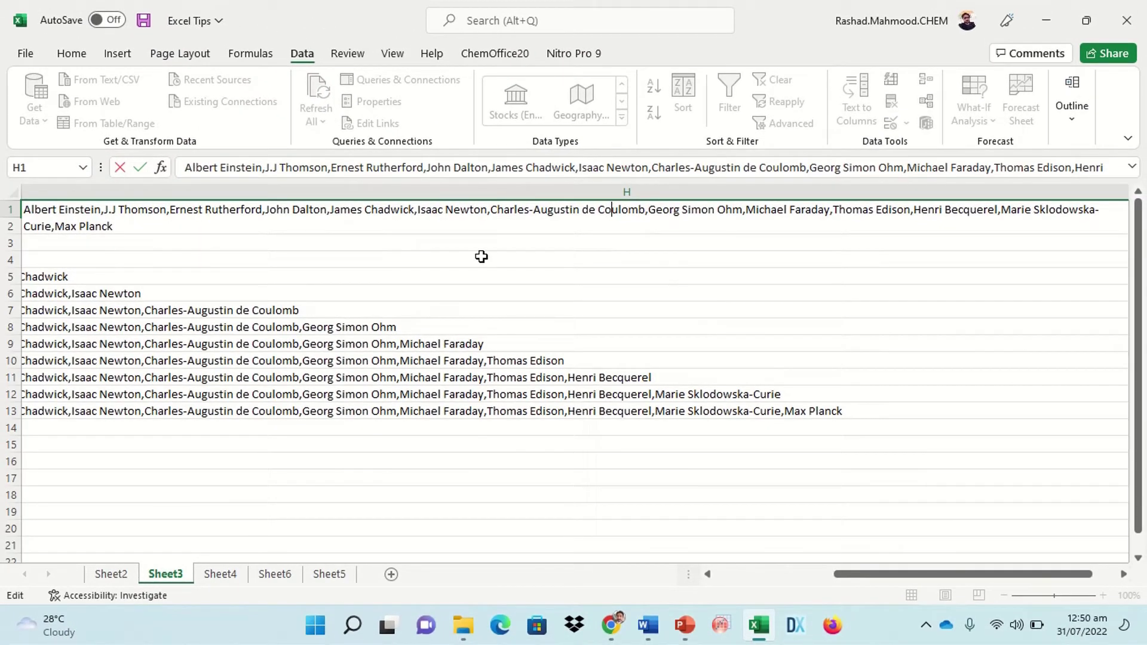
click(425, 274)
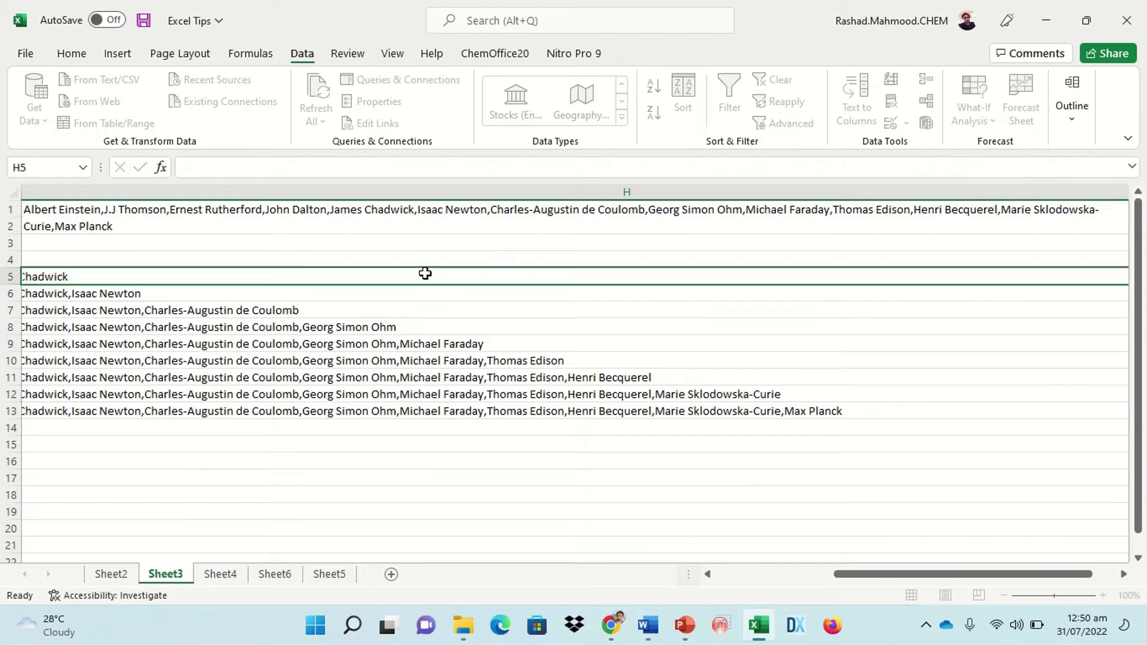
Undo the B2:B13 & formulas, clear the copy marquee, and start =CON in B1
key(ctrl+z)
key(ctrl+z)
key(ctrl+z)
key(ctrl+z)
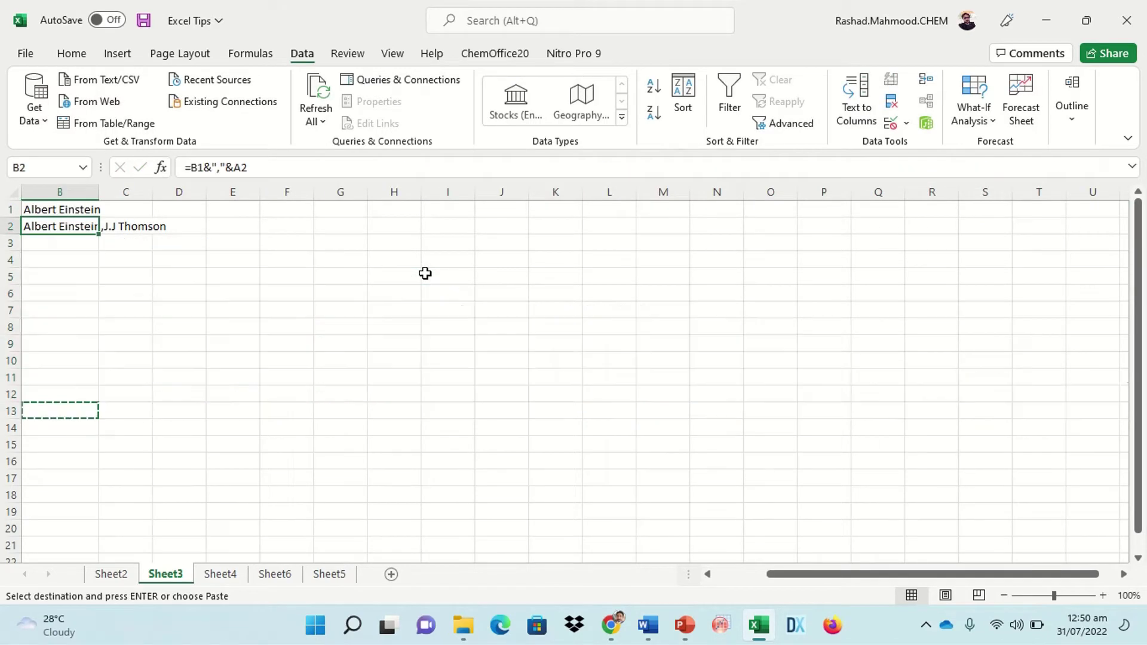
key(ctrl+y)
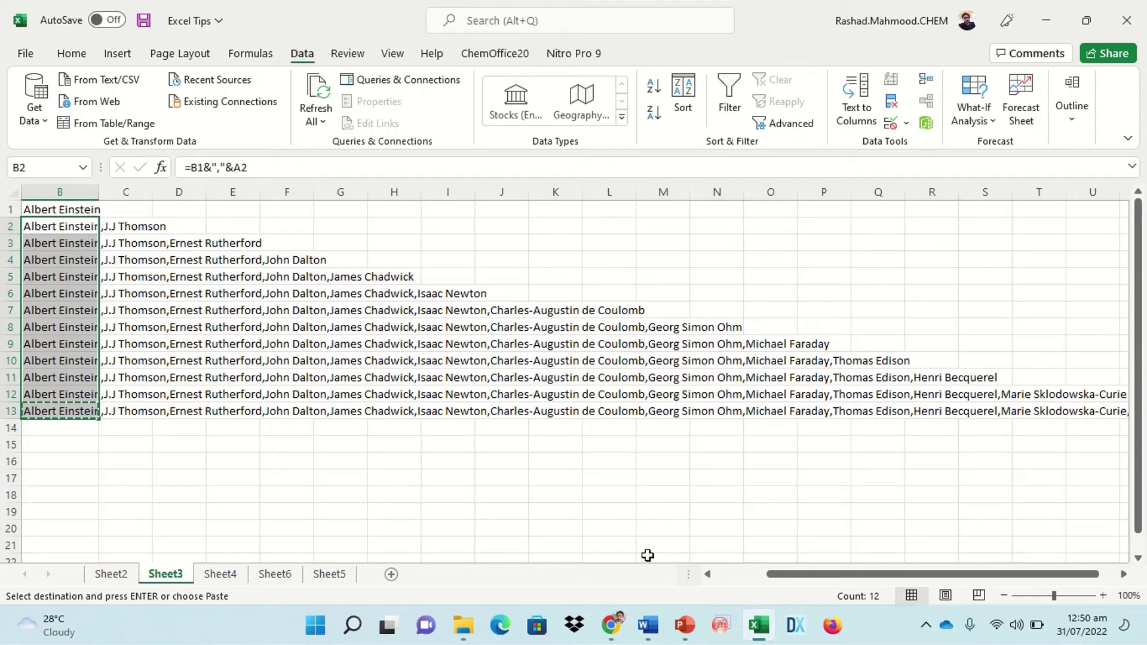
drag(805, 579, 753, 577)
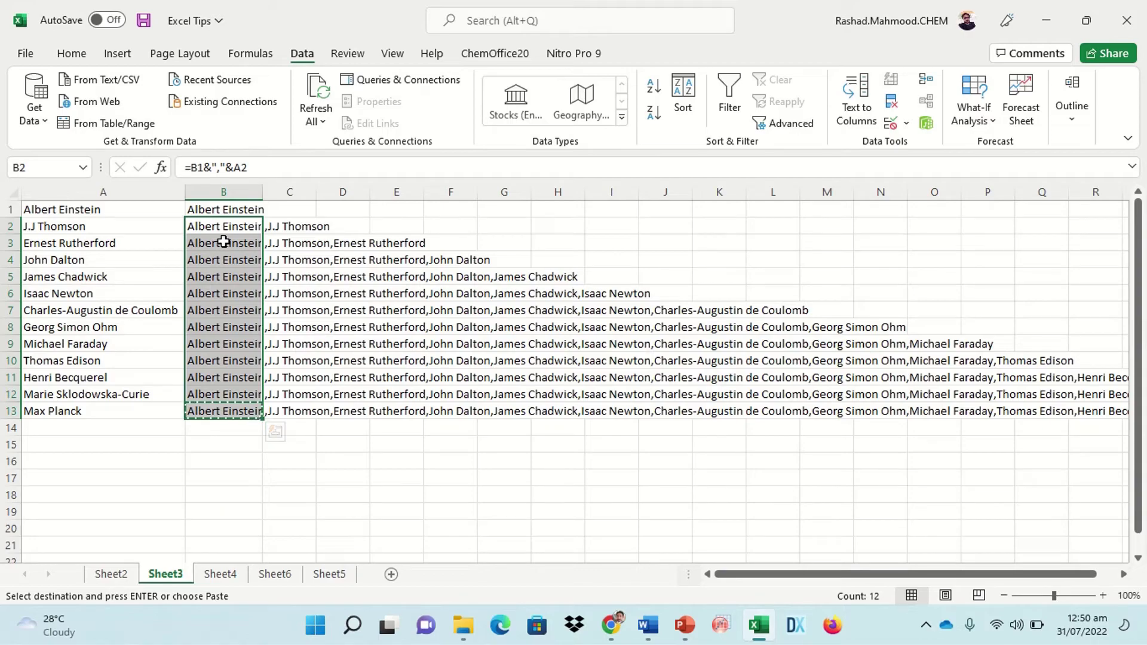
key(ctrl+z)
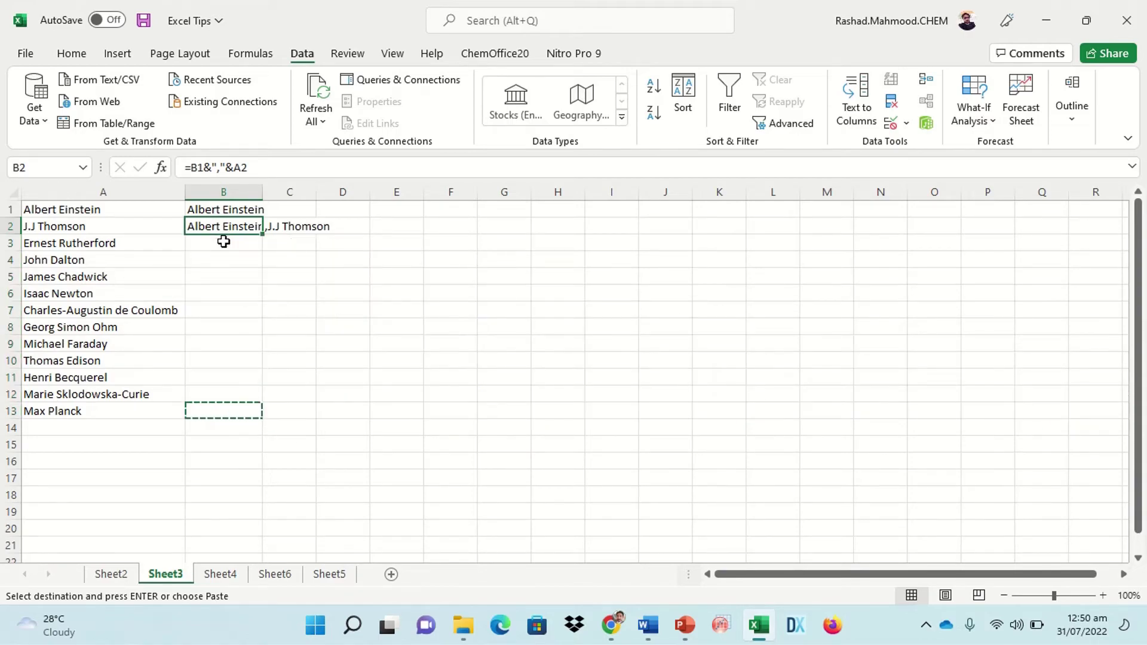
key(ctrl+z)
key(ctrl+z)
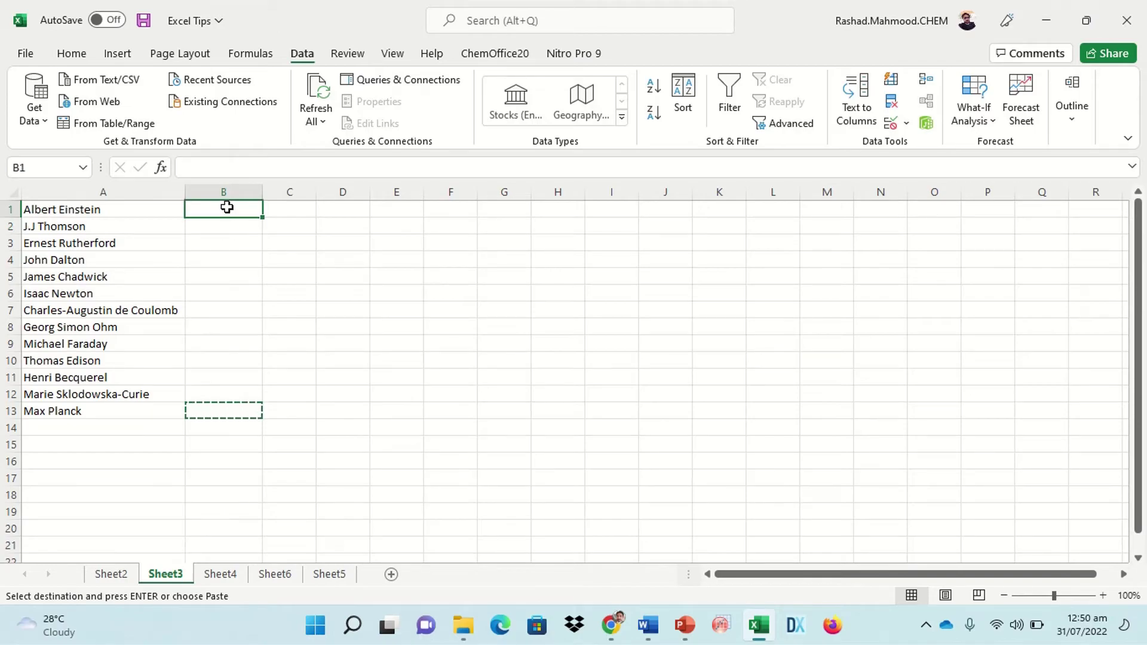
key(Escape)
text(=)
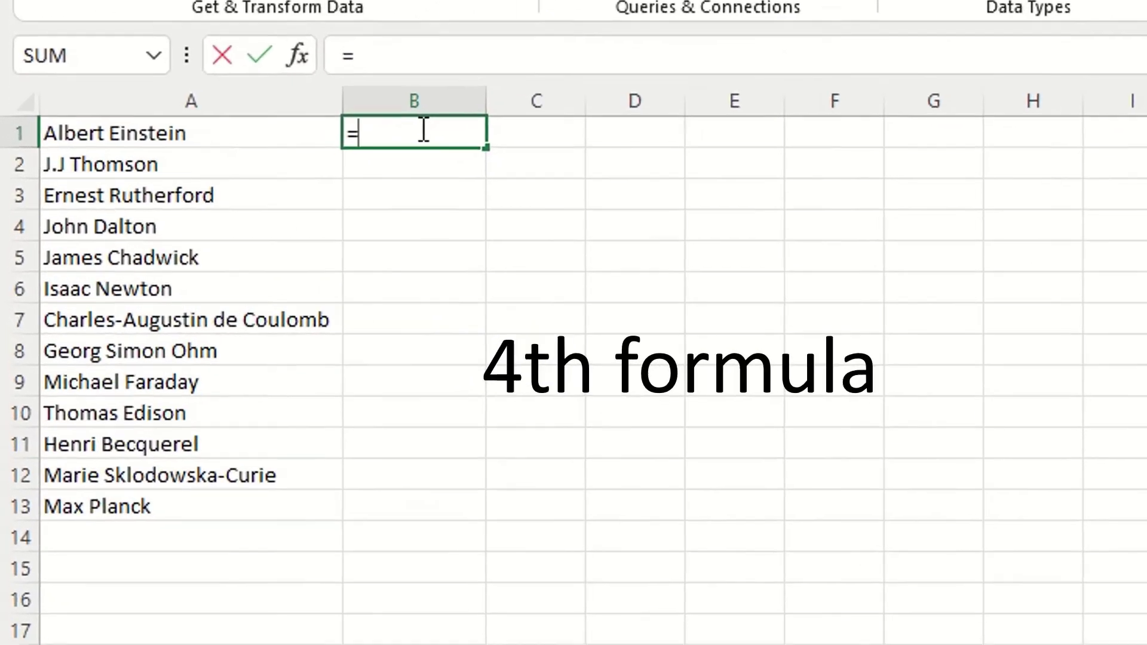
text(con)
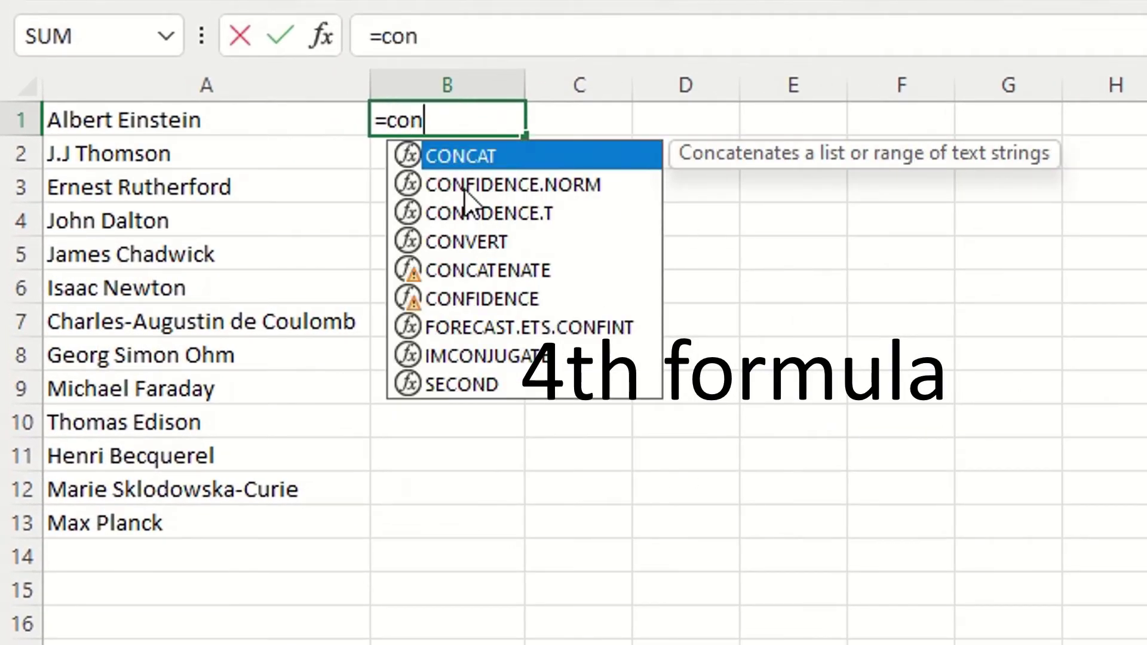
Type =CONCATENATE(TRANSPOSE(A1:A13)&" , ")) in B1 and select the TRANSPOSE part
double_click(454, 262)
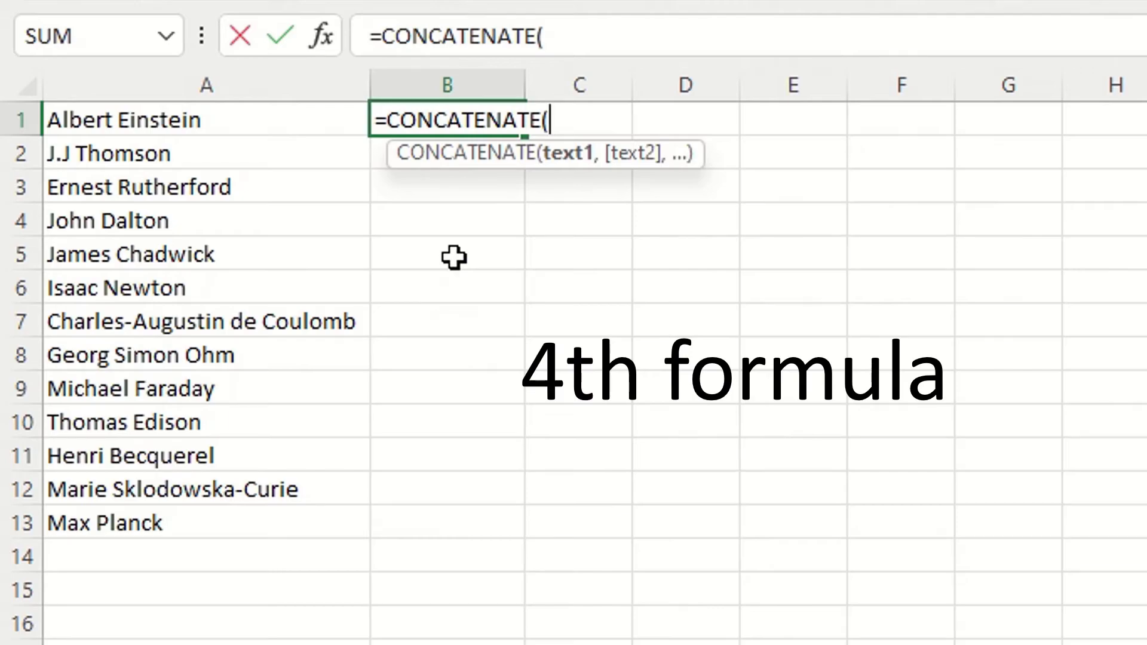
text(tran)
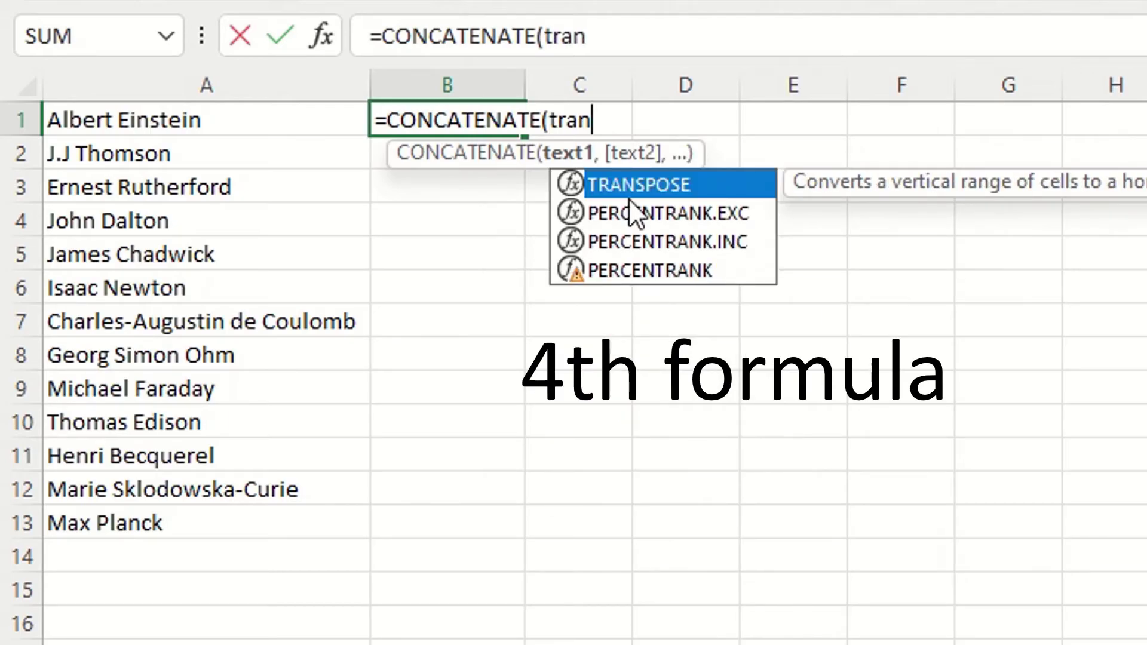
double_click(626, 187)
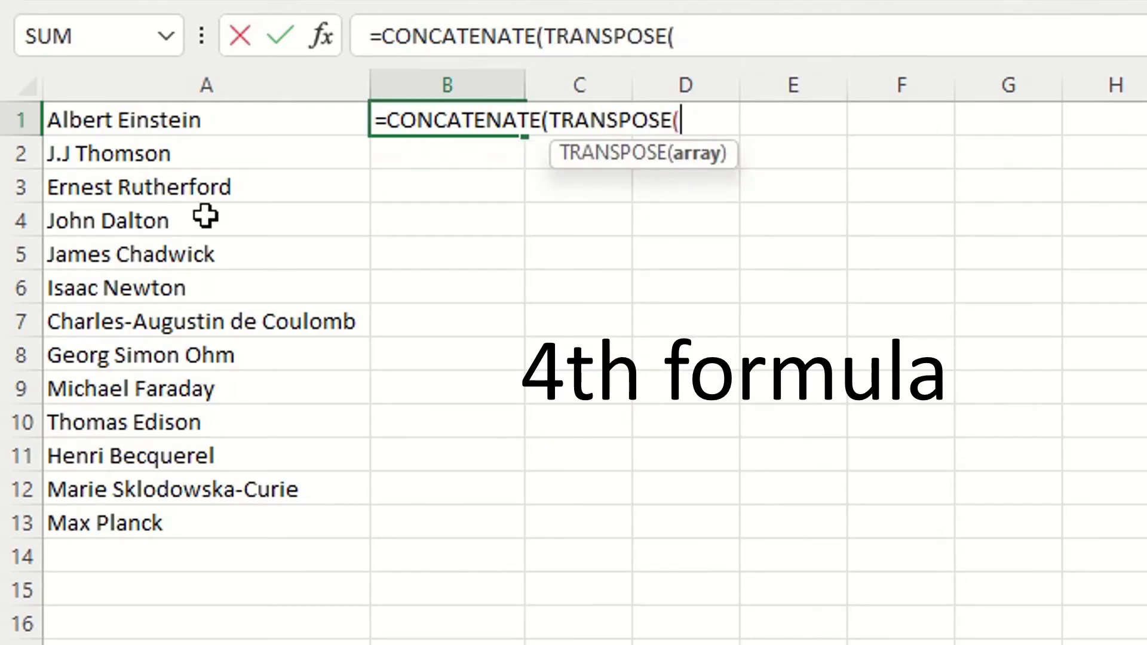
mouse_move(159, 120)
mouse_down()
mouse_move(186, 443)
mouse_move(180, 543)
mouse_move(181, 523)
mouse_up()
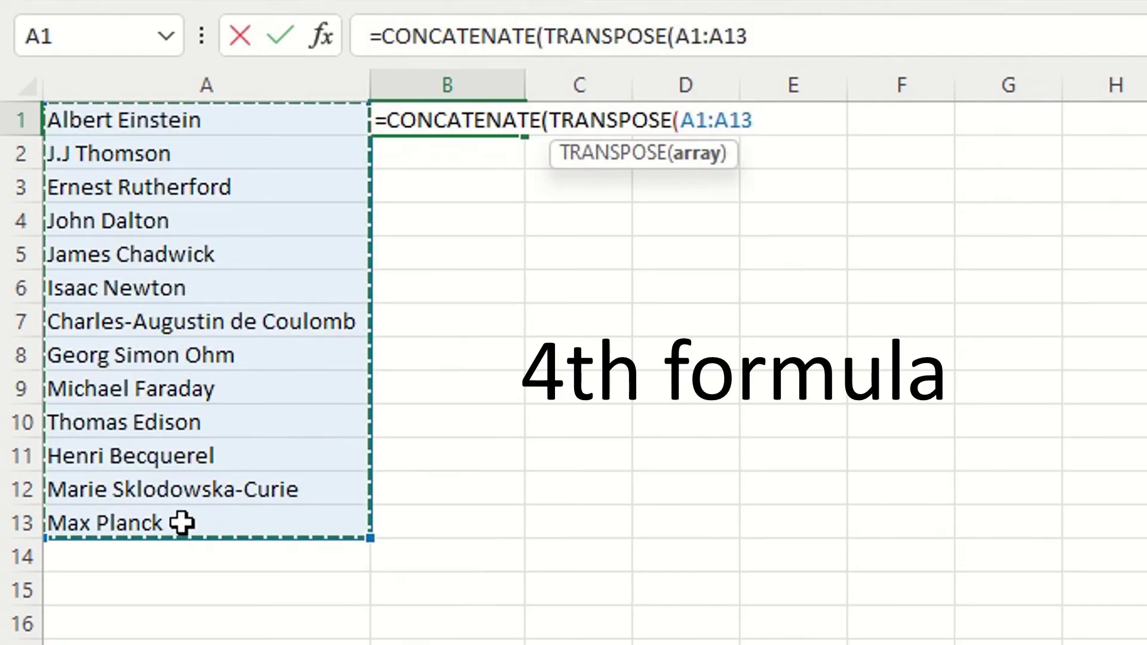
text())
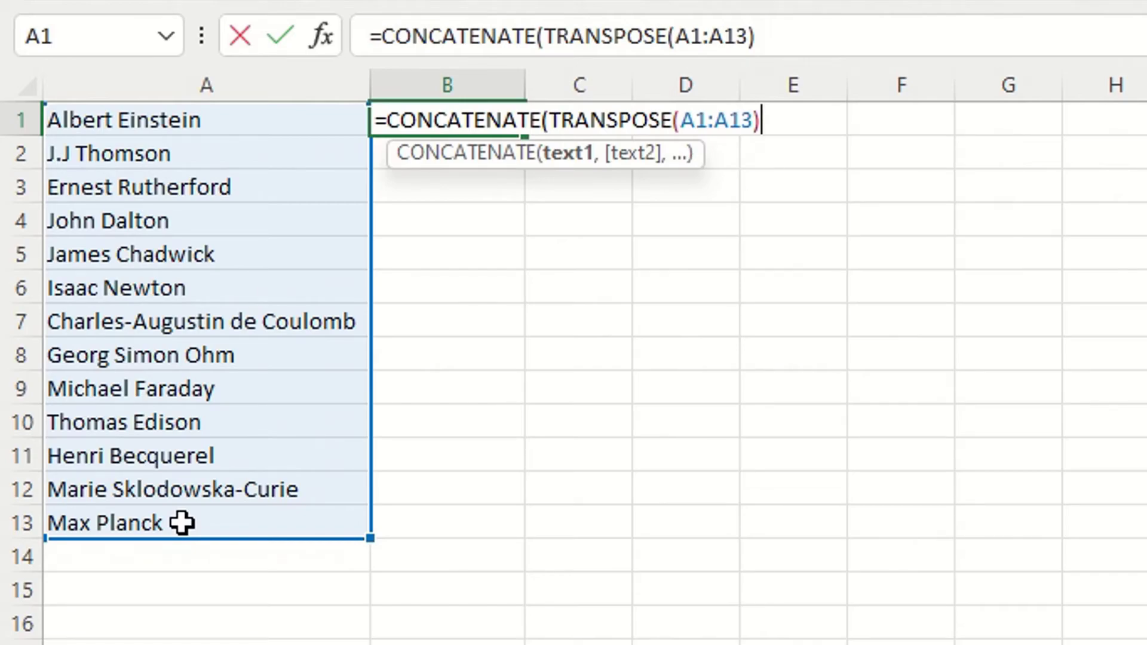
text(&)
text(")
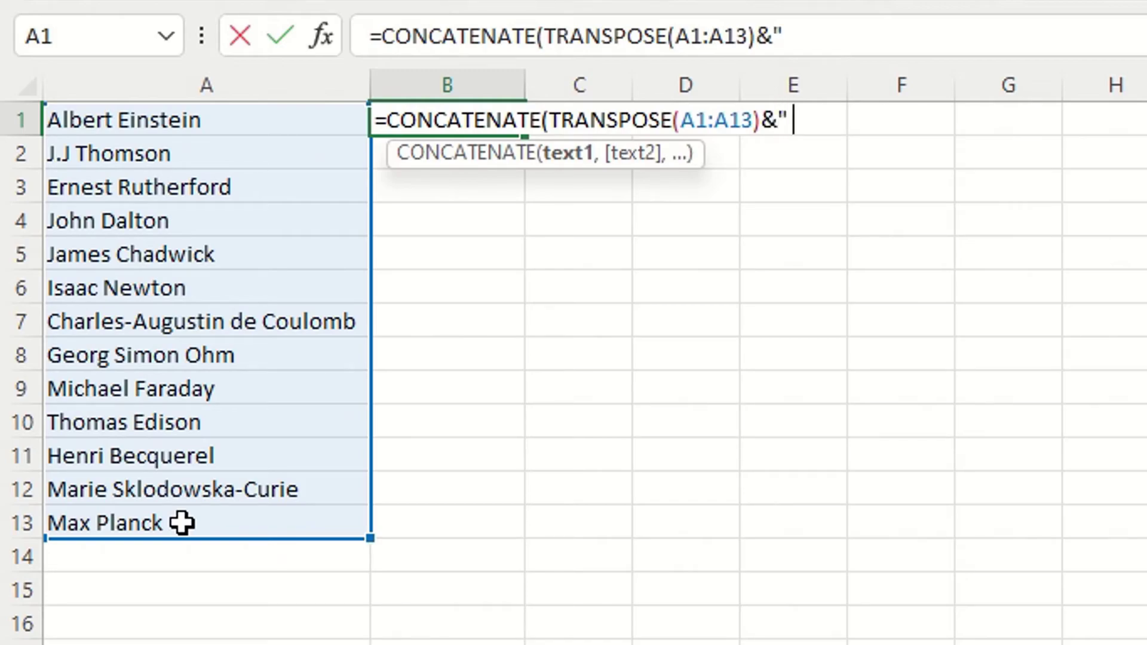
text( , )
text(")
text())
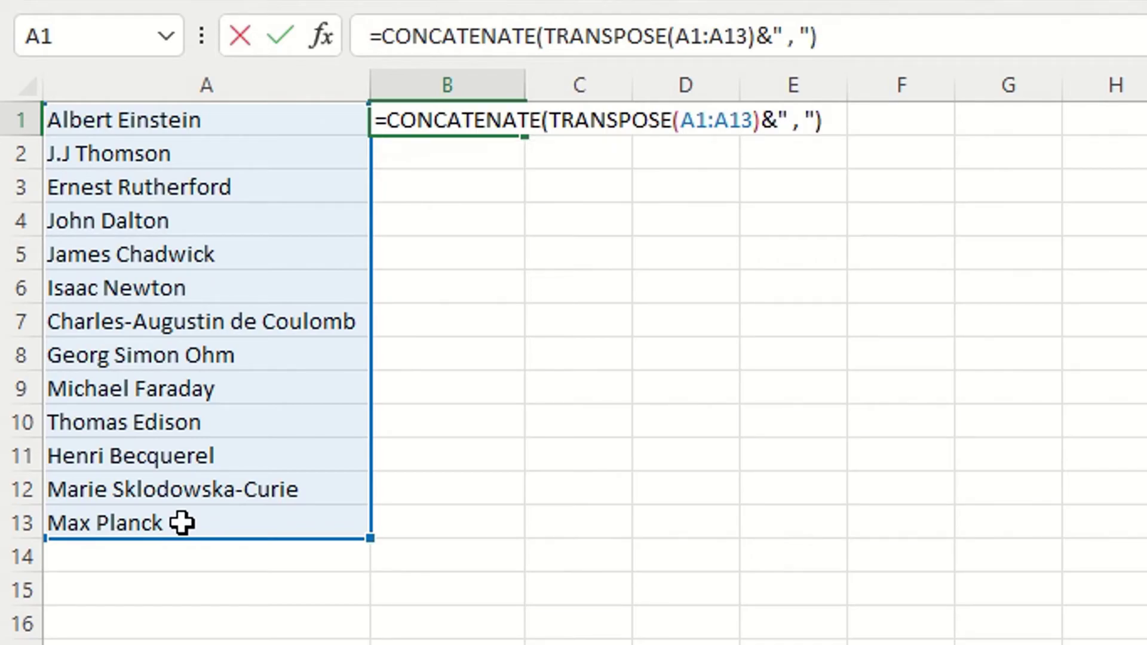
text())
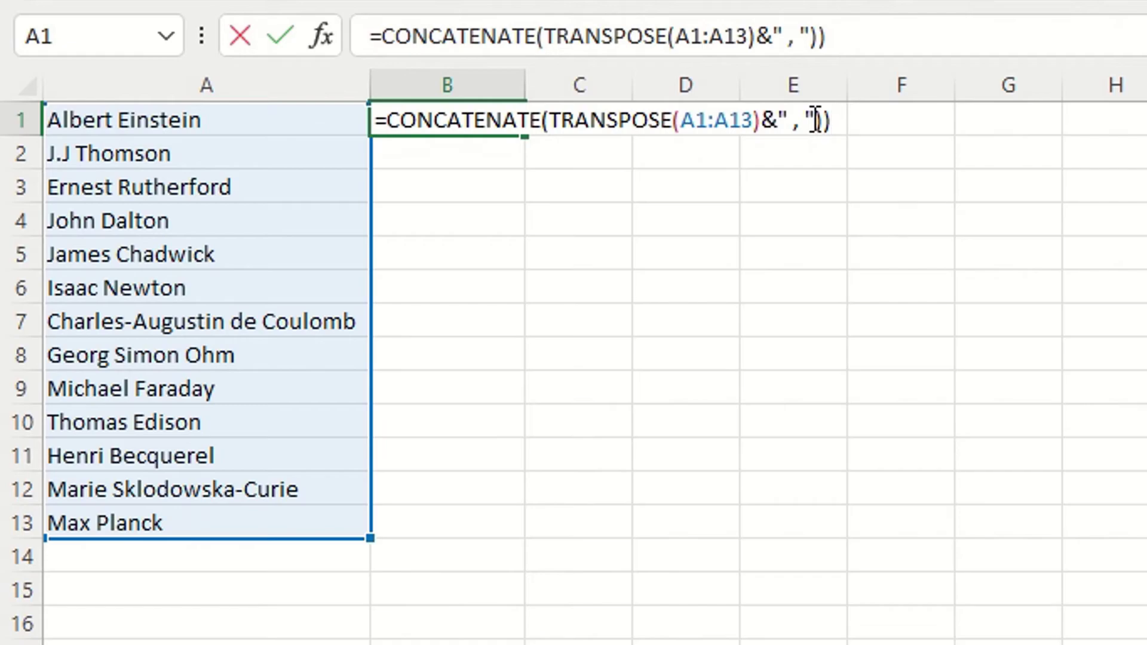
drag(815, 119, 740, 123)
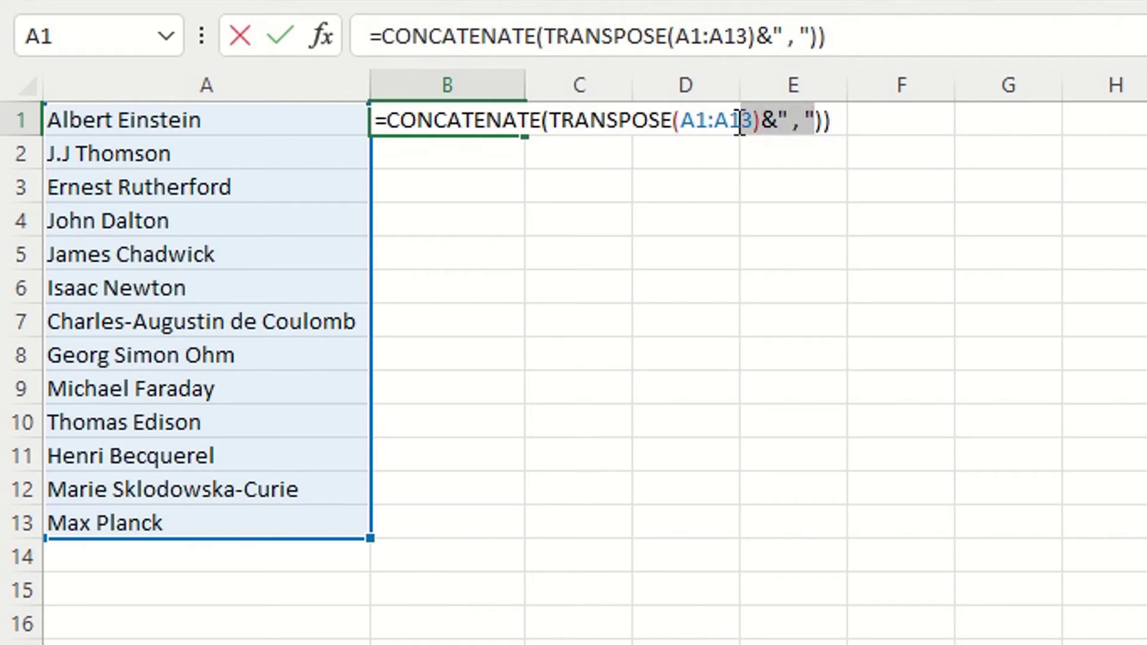
drag(741, 122, 556, 128)
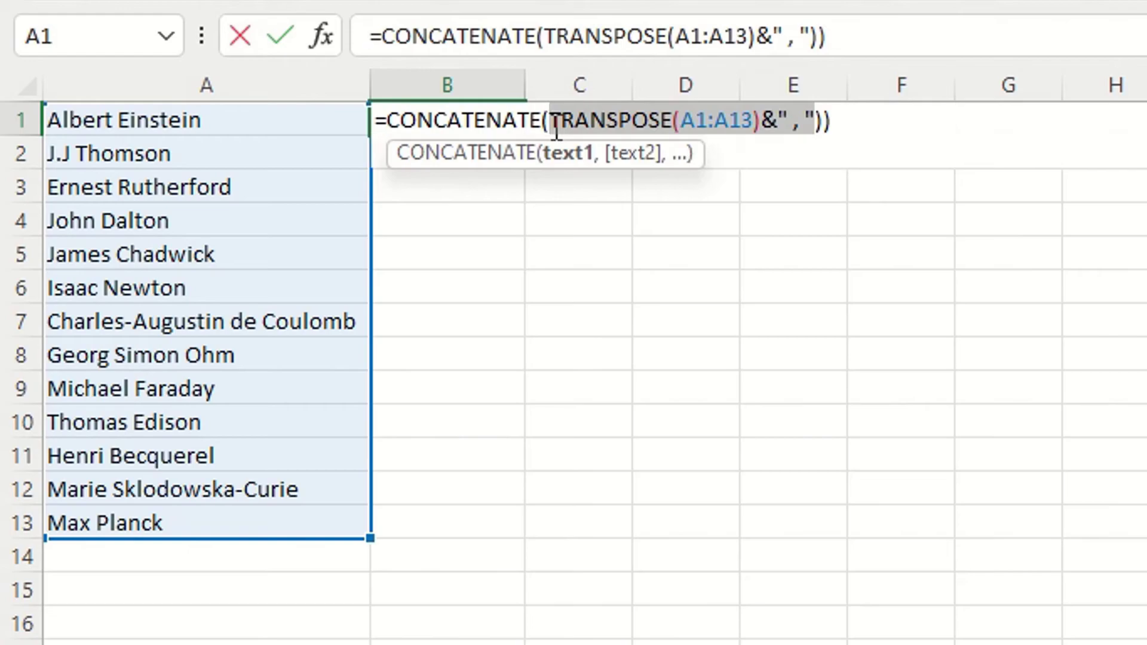
Evaluate TRANSPOSE with F9, commit B1 accepting the correction, and widen column B
key(F9)
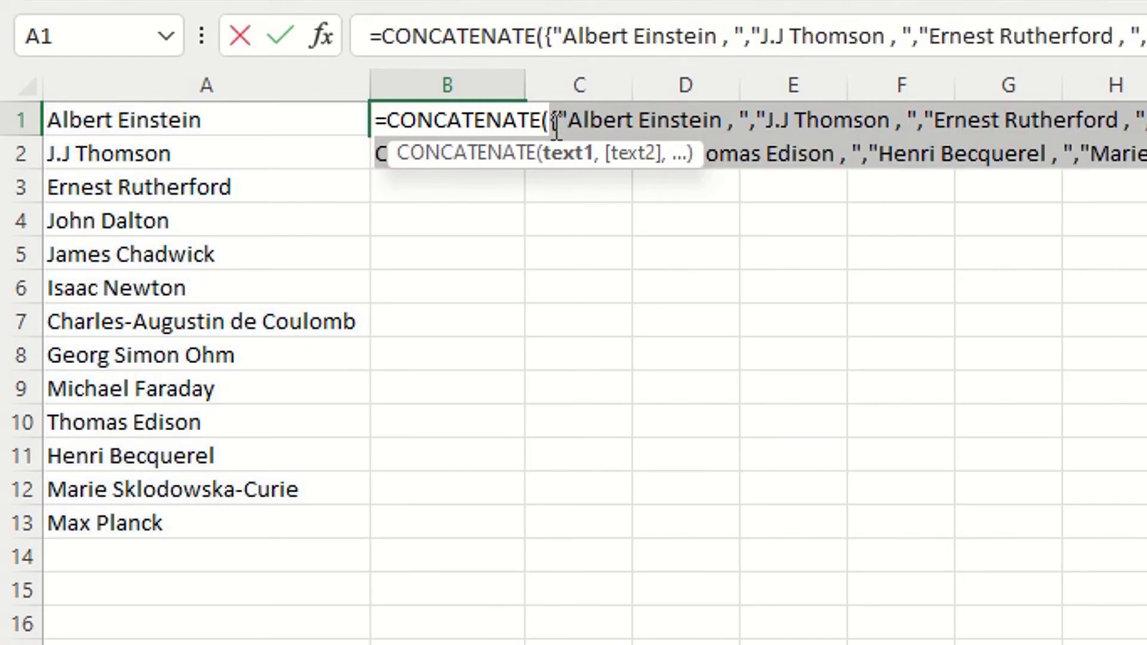
key(Return)
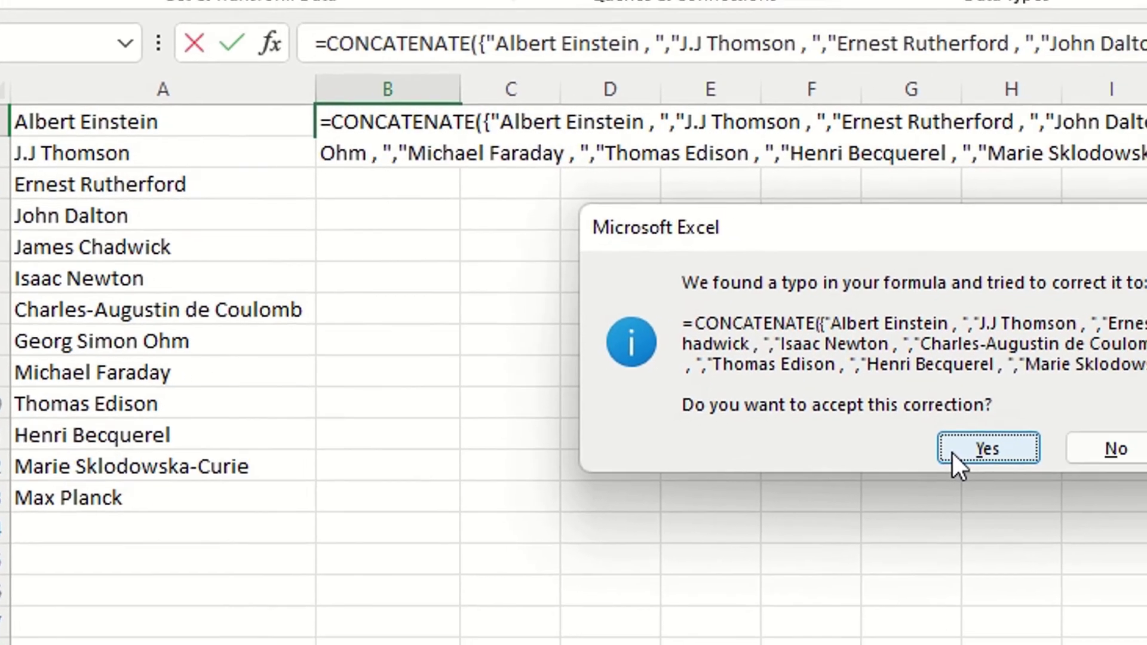
click(1057, 478)
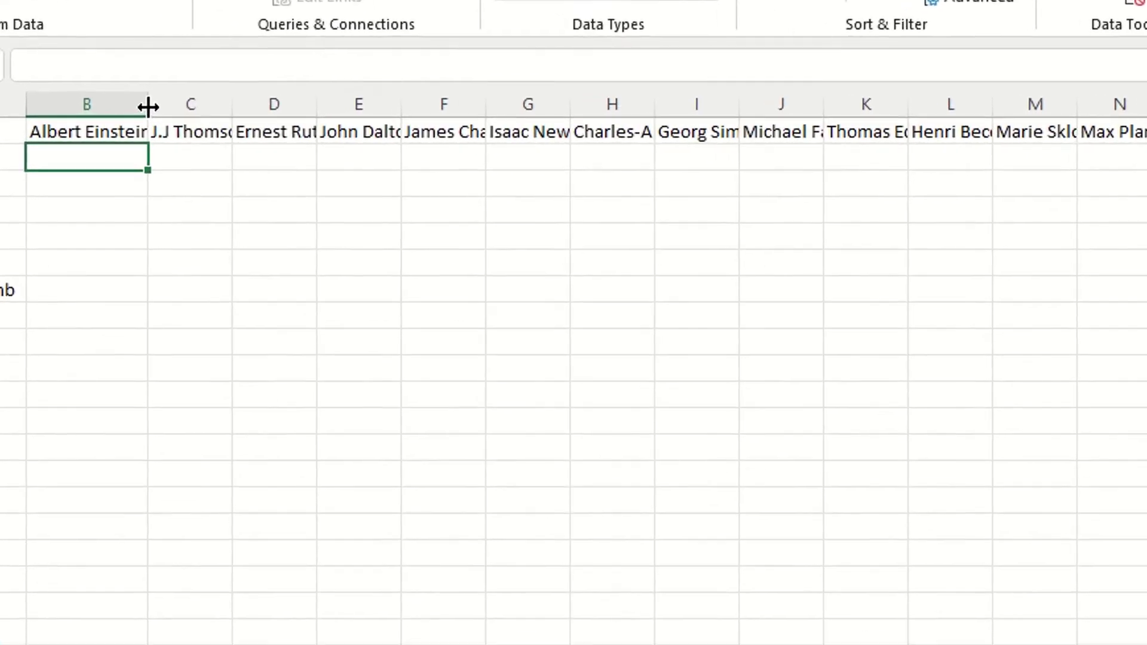
drag(124, 110, 164, 110)
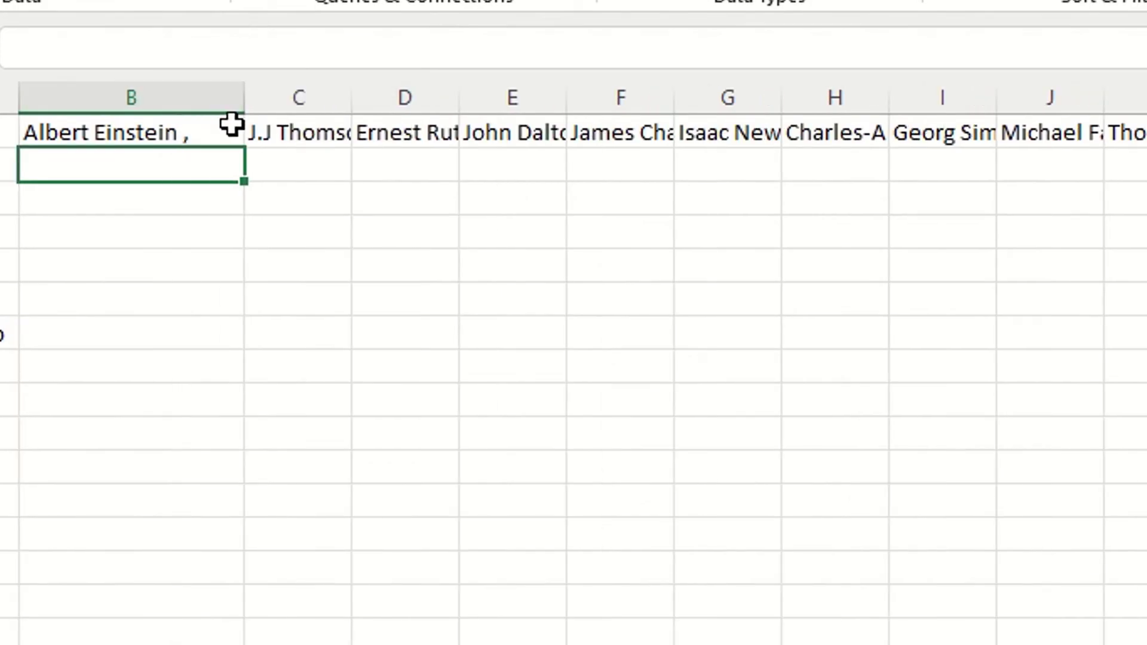
click(294, 124)
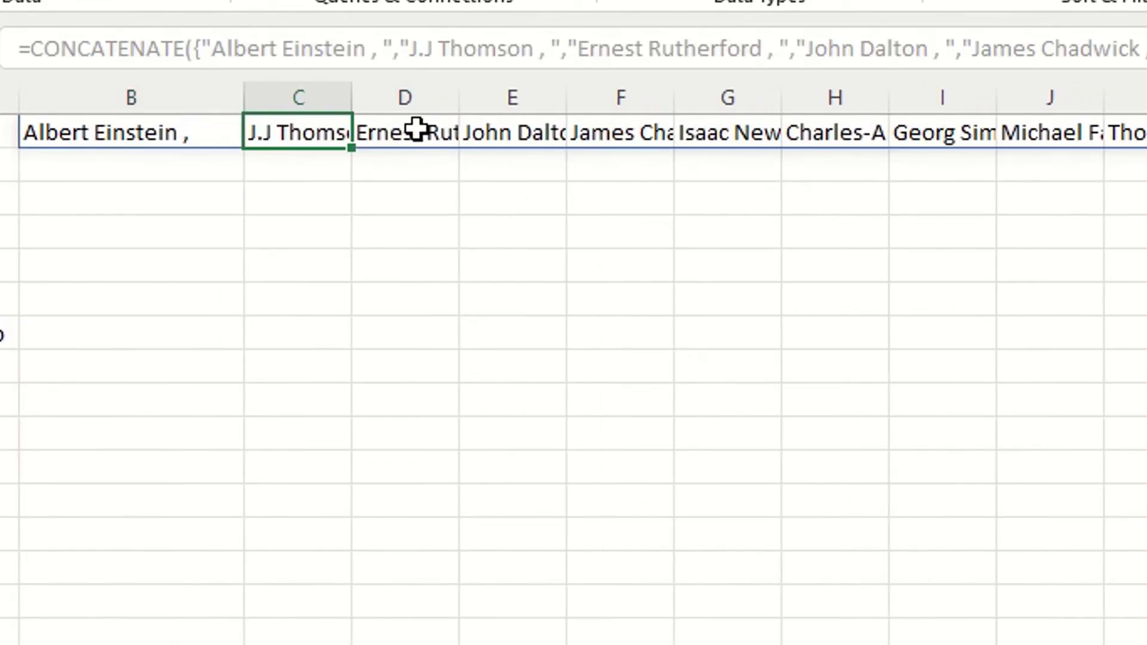
Delete the { } braces from B1's CONCATENATE formula, commit it, and autofit column B
click(161, 139)
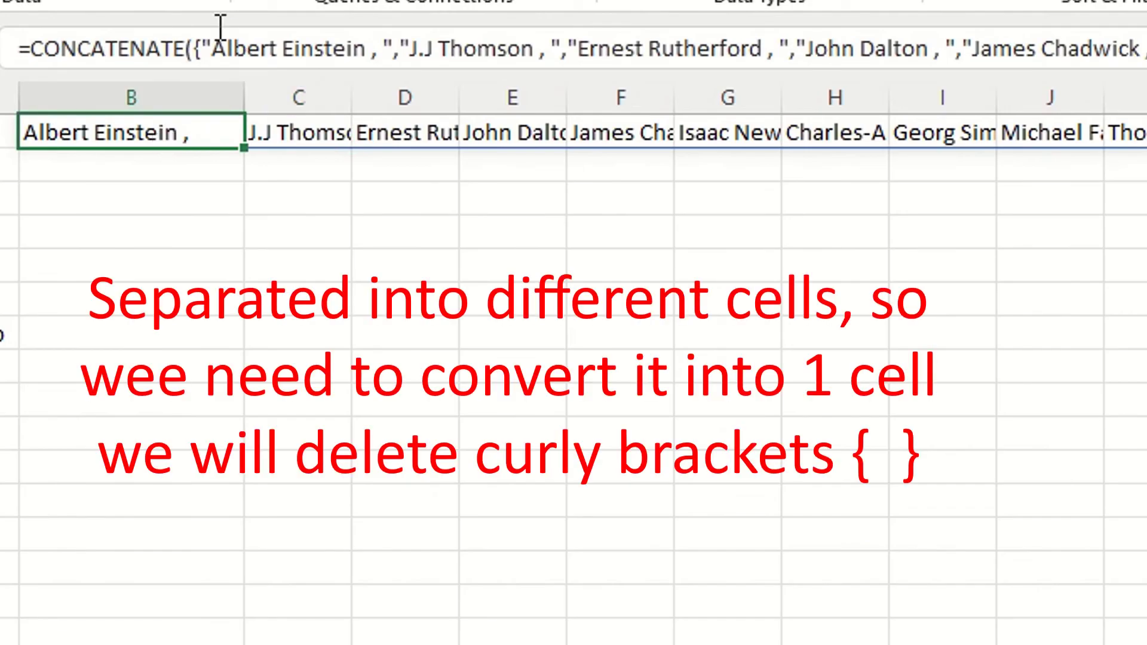
double_click(204, 46)
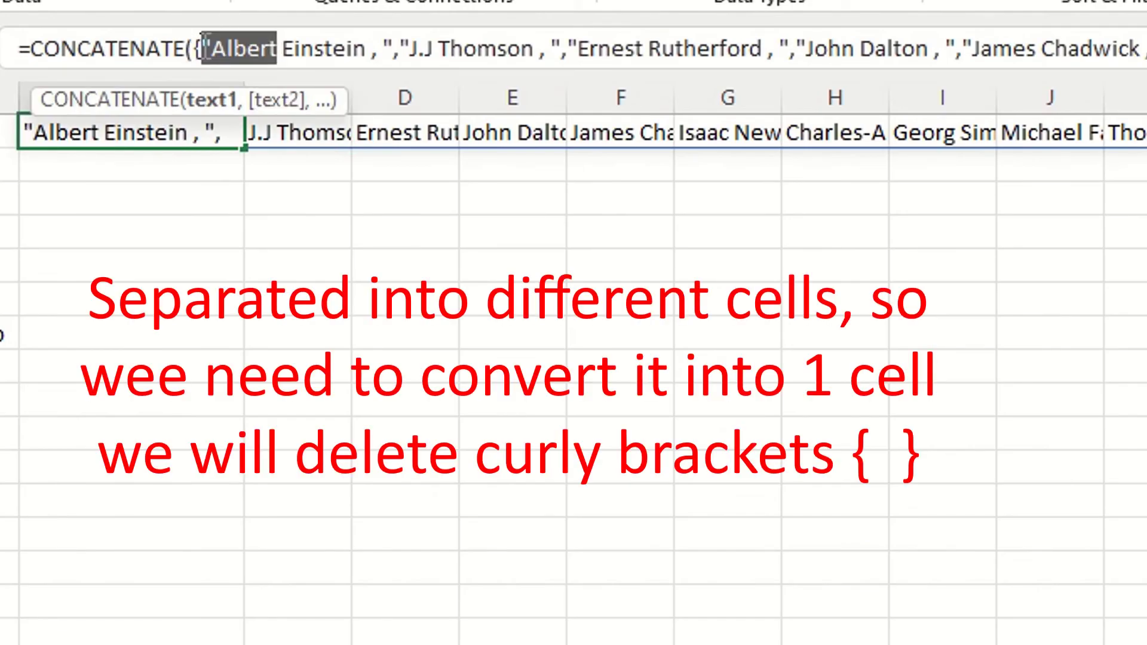
click(204, 46)
key(BackSpace)
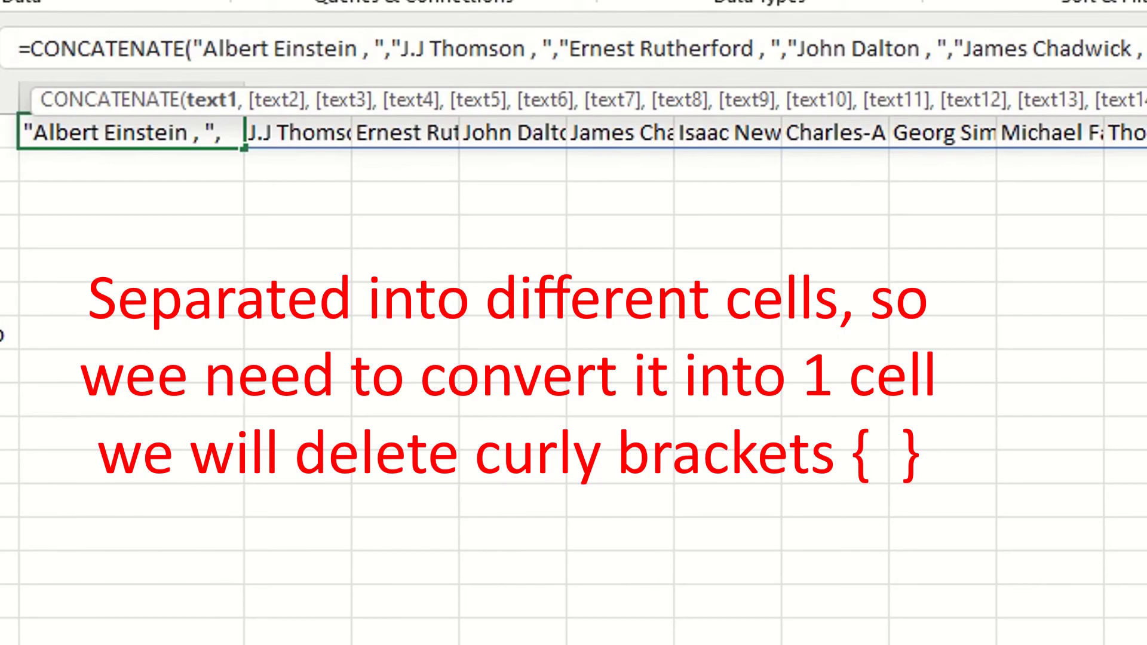
click(1135, 48)
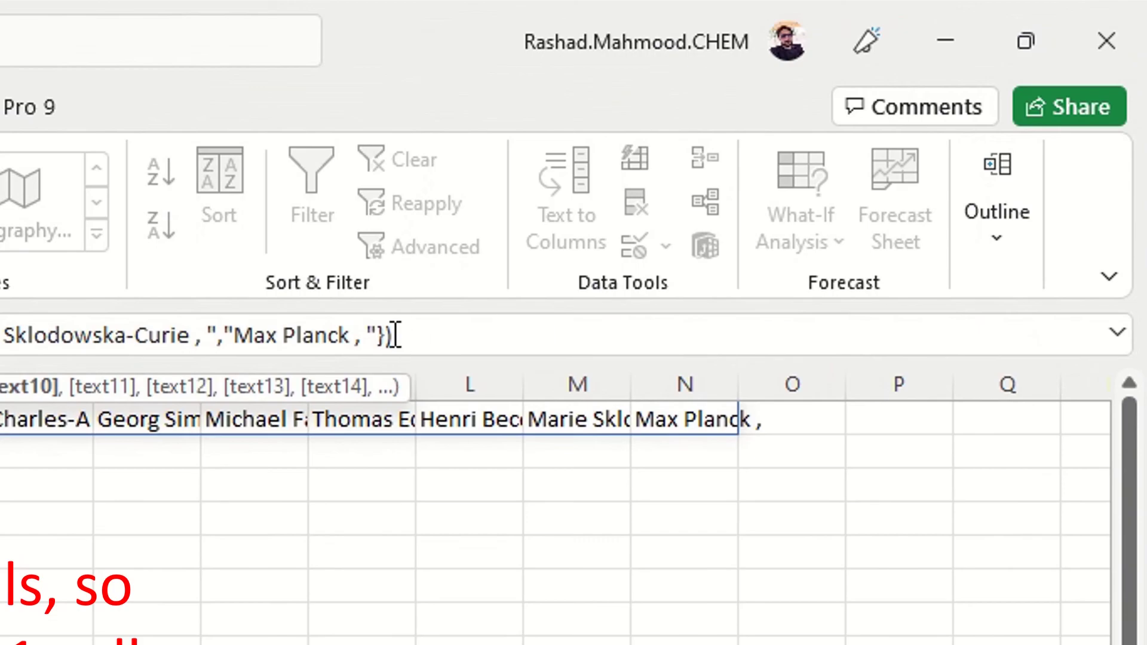
key(BackSpace)
key(BackSpace)
text())
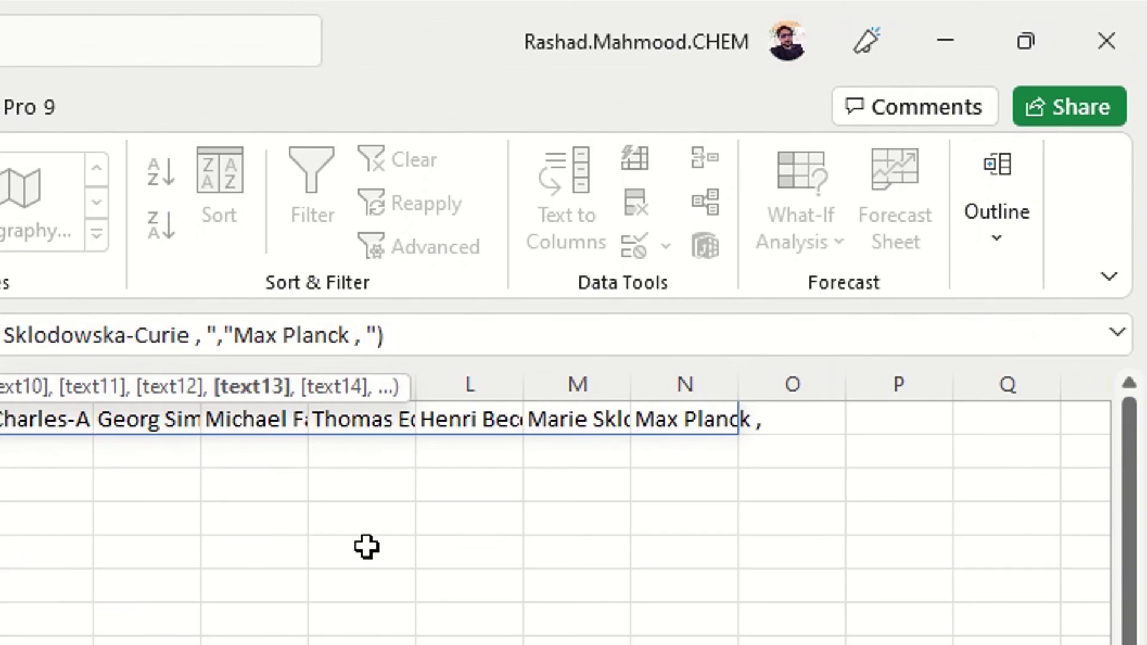
key(Return)
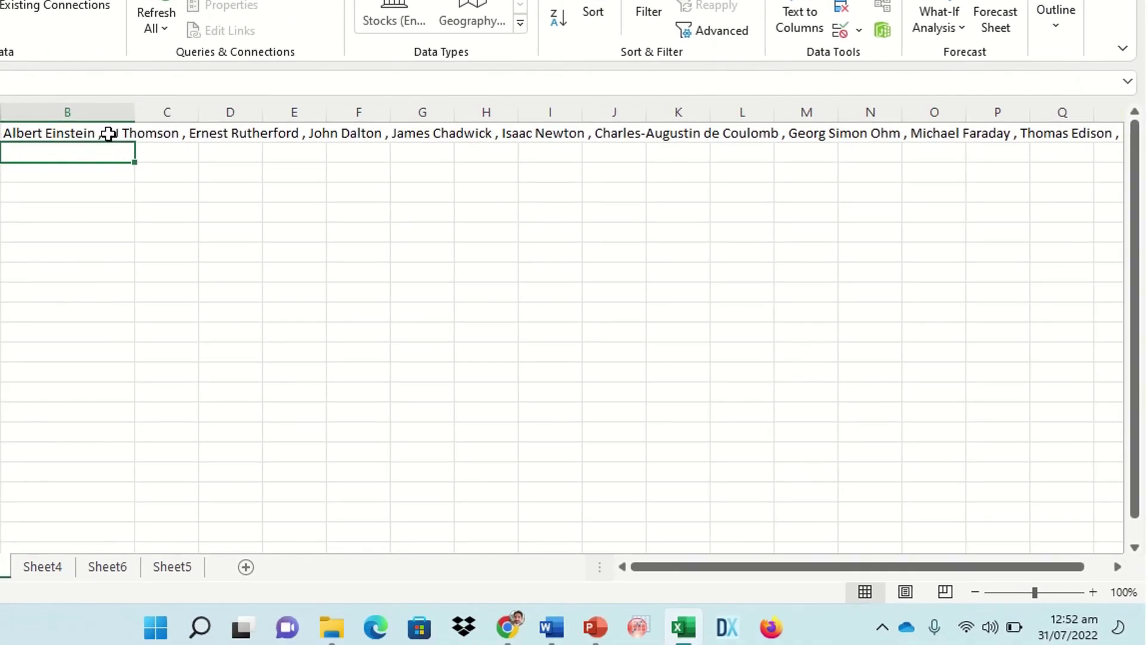
click(108, 132)
double_click(135, 112)
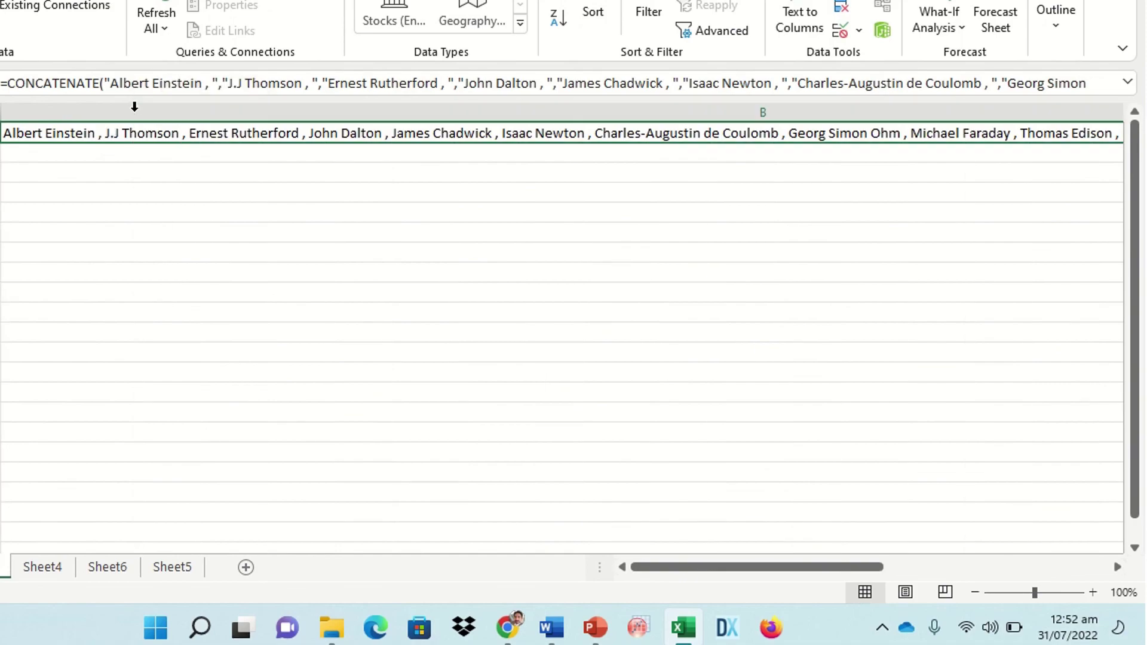